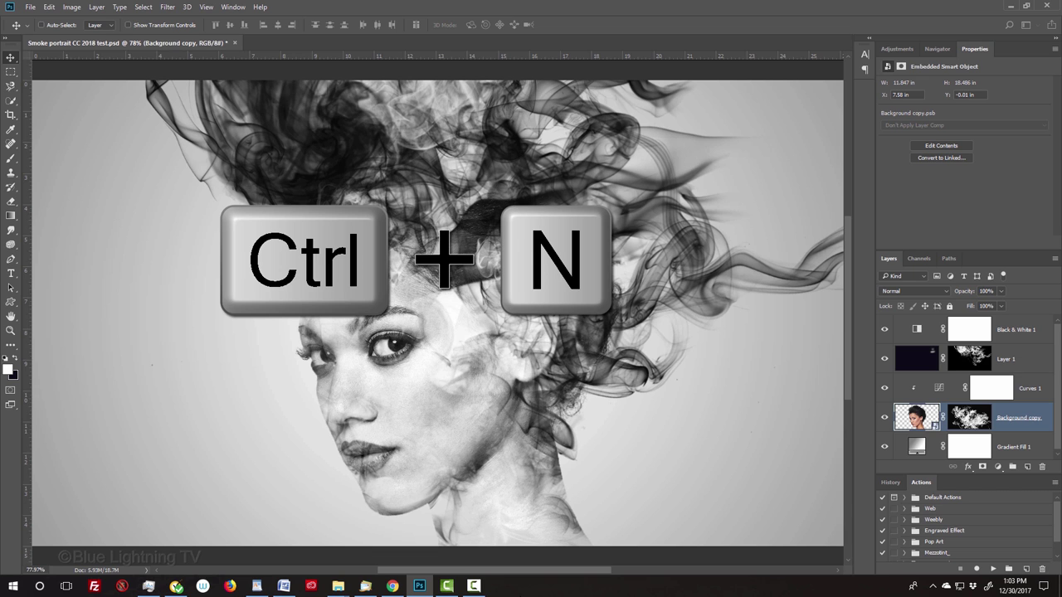
# Step: Create a new 1920 × 1080 px, 72 ppi RGB document with a white Background layer
pyautogui.hotkey('ctrl', 'n')
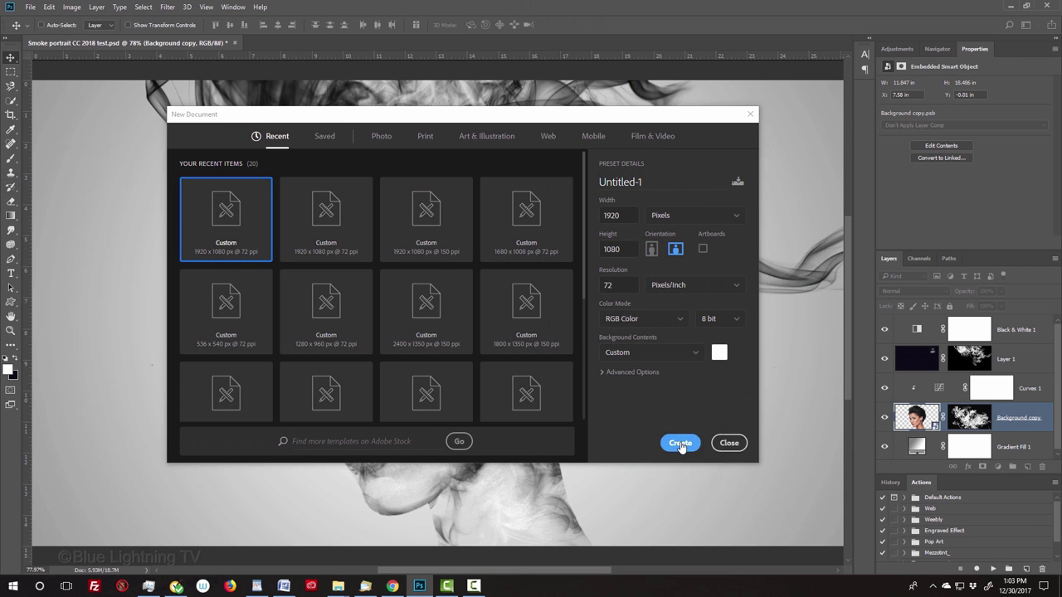
pyautogui.click(680, 445)
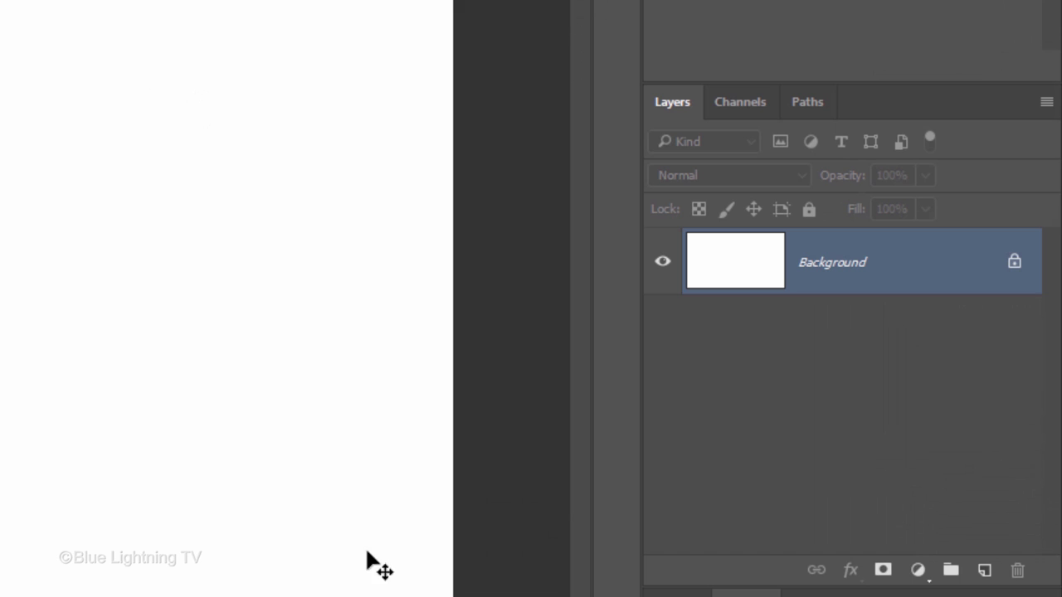
# Step: Add a Gradient Fill layer running from gray 808080 to white
pyautogui.click(919, 571)
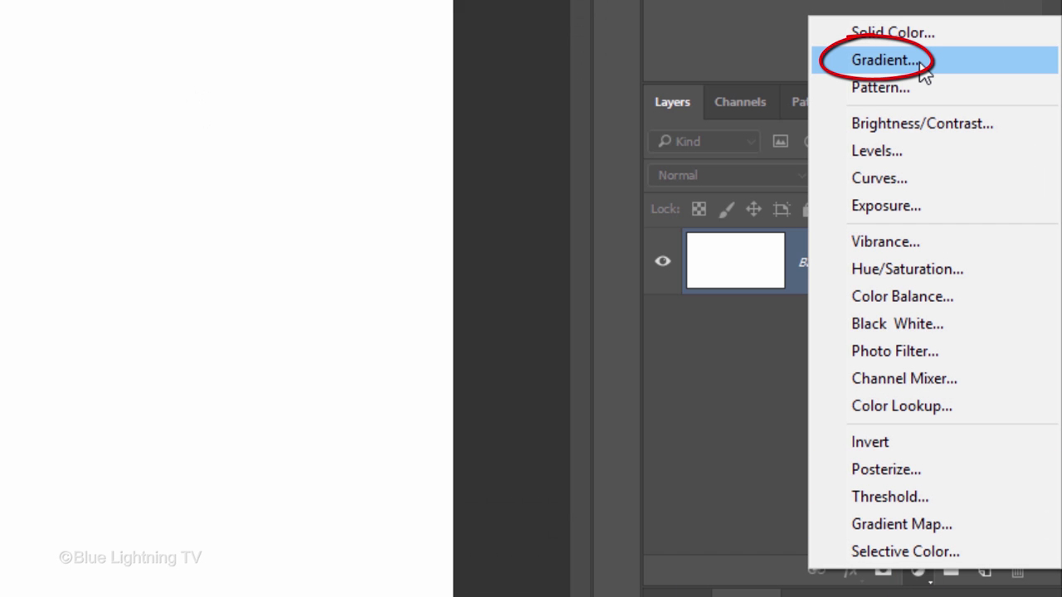
pyautogui.click(884, 60)
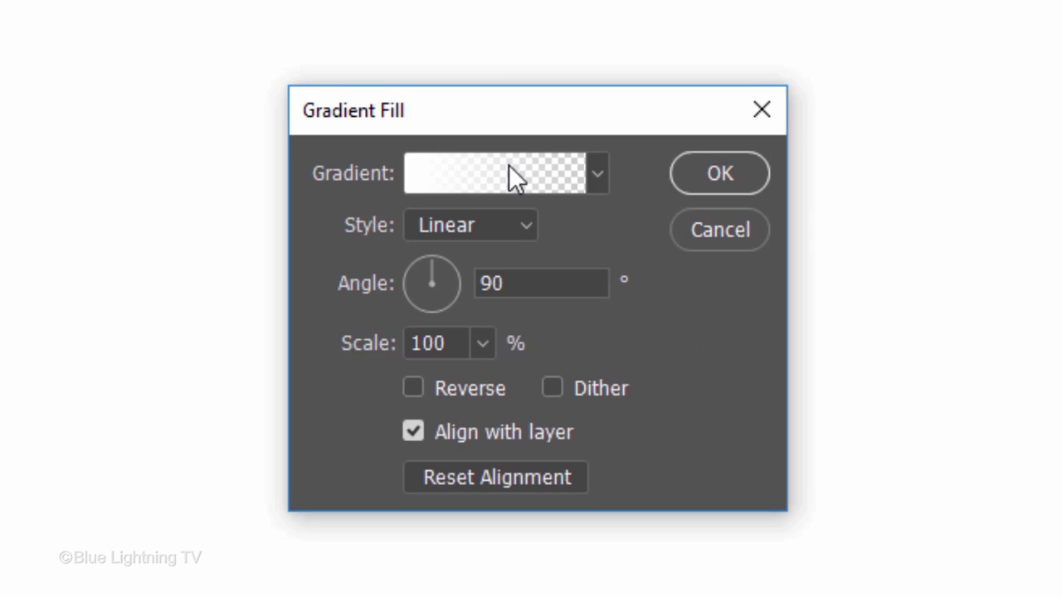
pyautogui.click(510, 170)
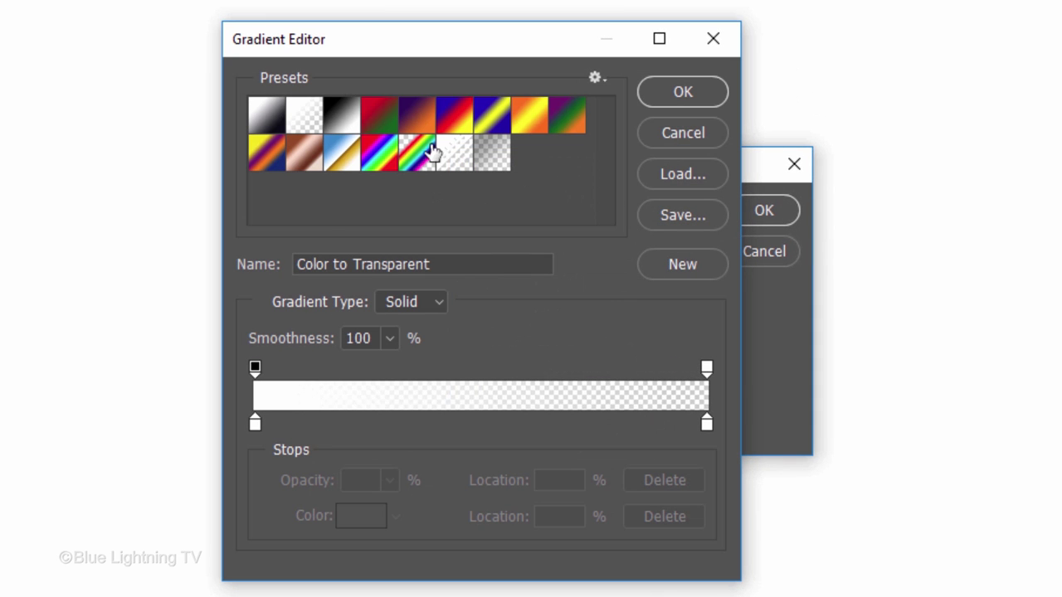
pyautogui.click(341, 117)
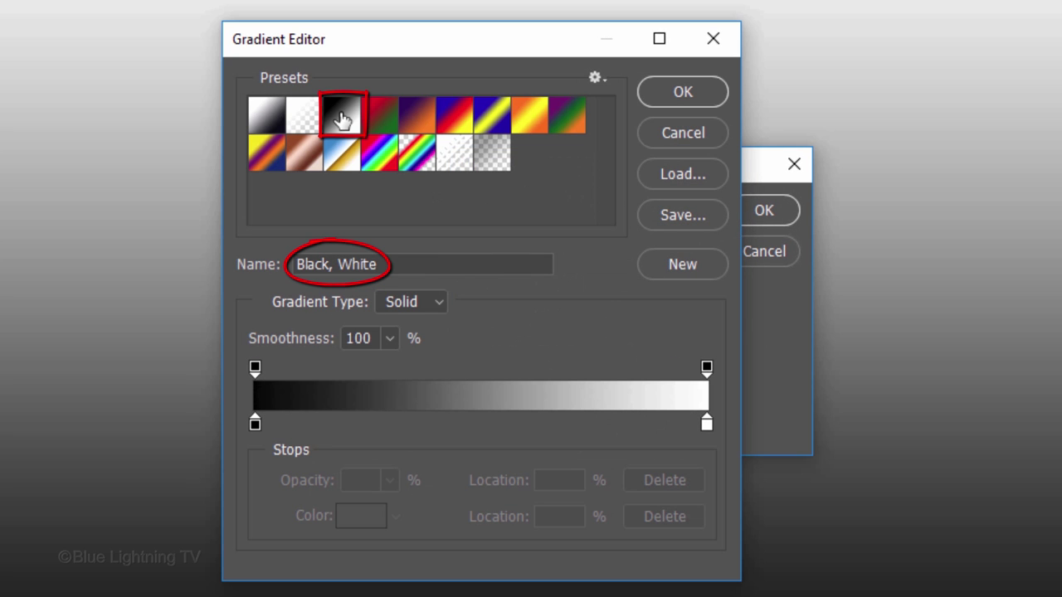
pyautogui.click(256, 424)
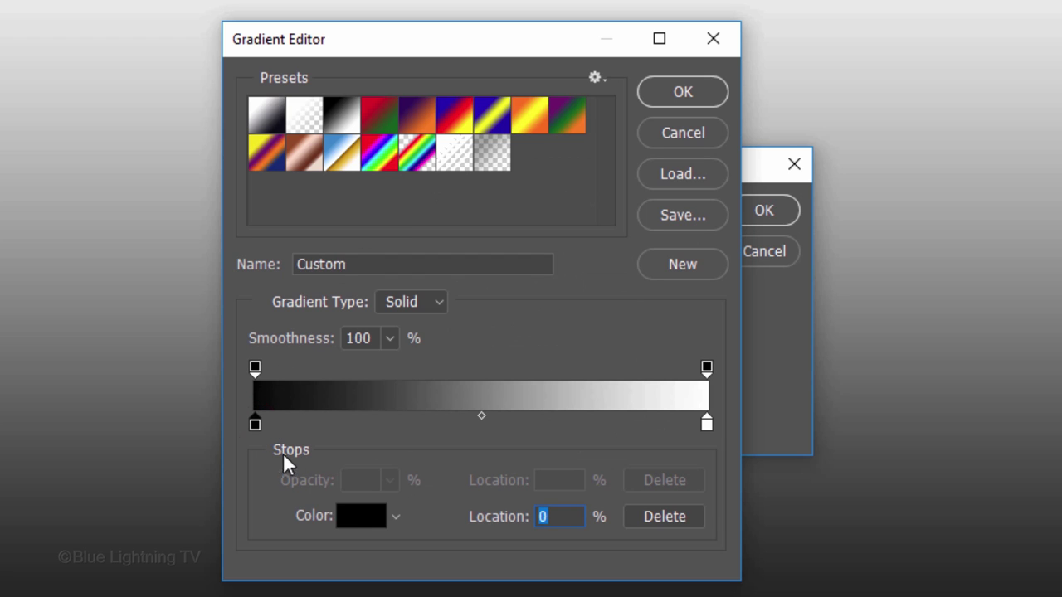
pyautogui.click(365, 519)
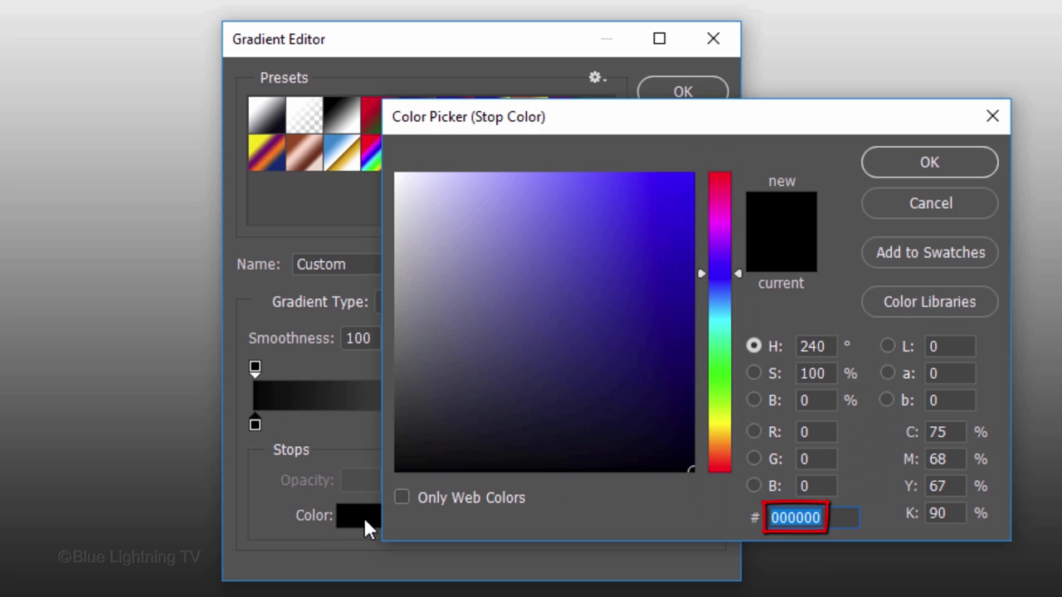
pyautogui.write('808')
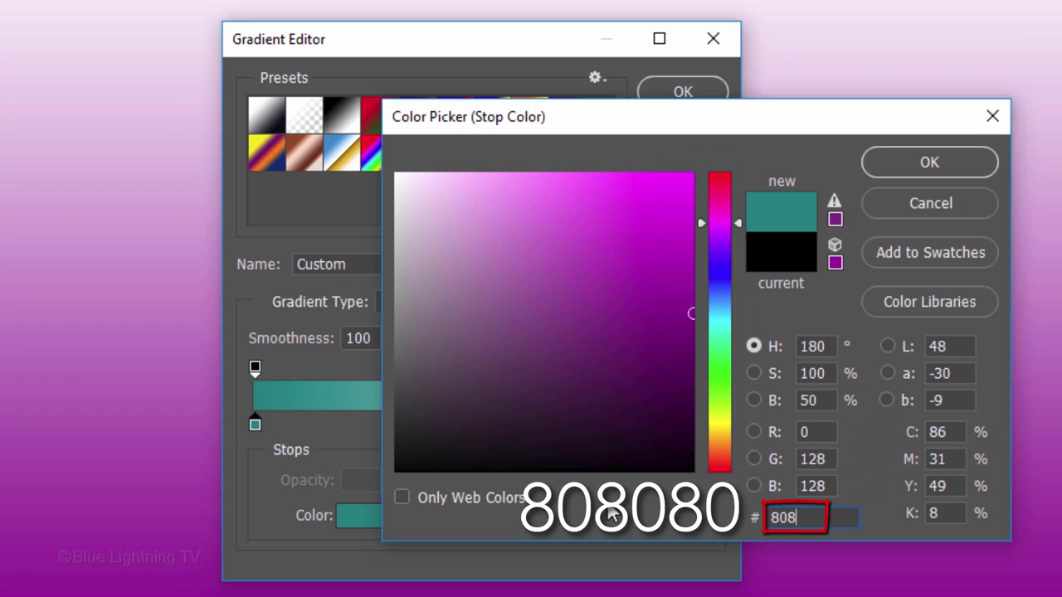
pyautogui.write('080')
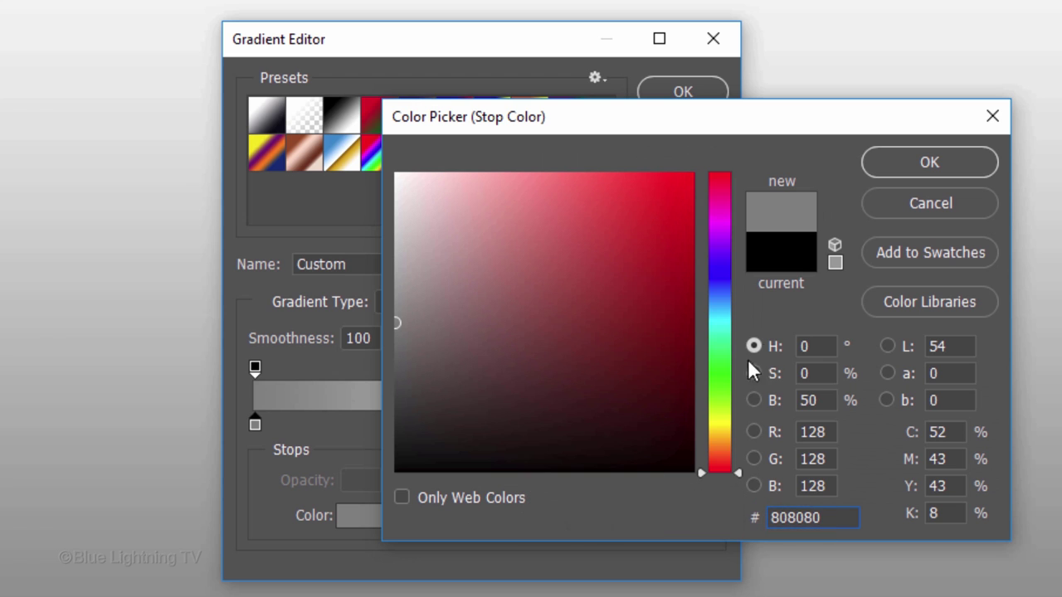
pyautogui.click(921, 164)
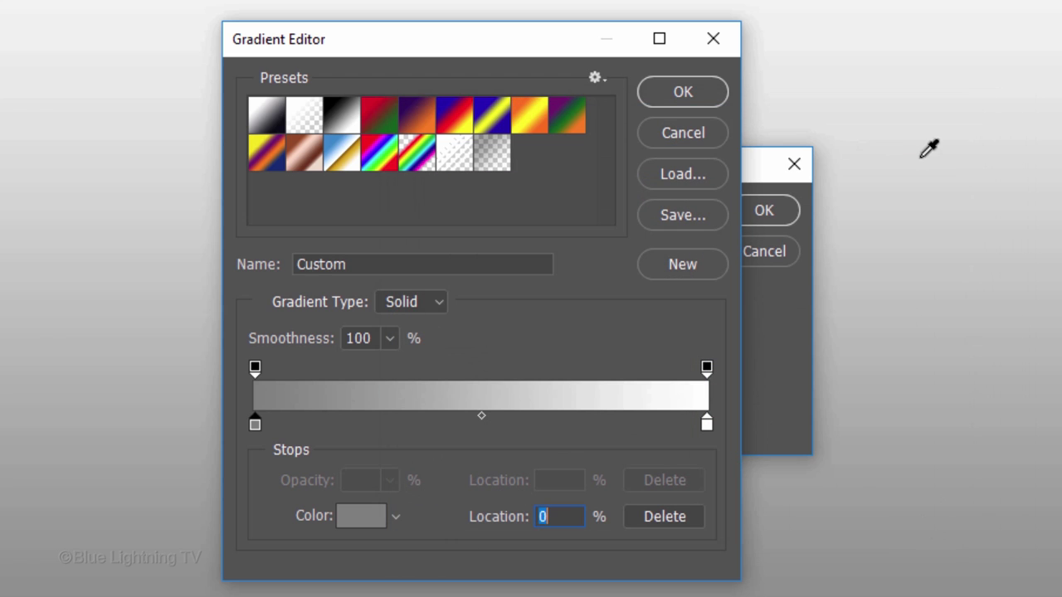
pyautogui.click(683, 93)
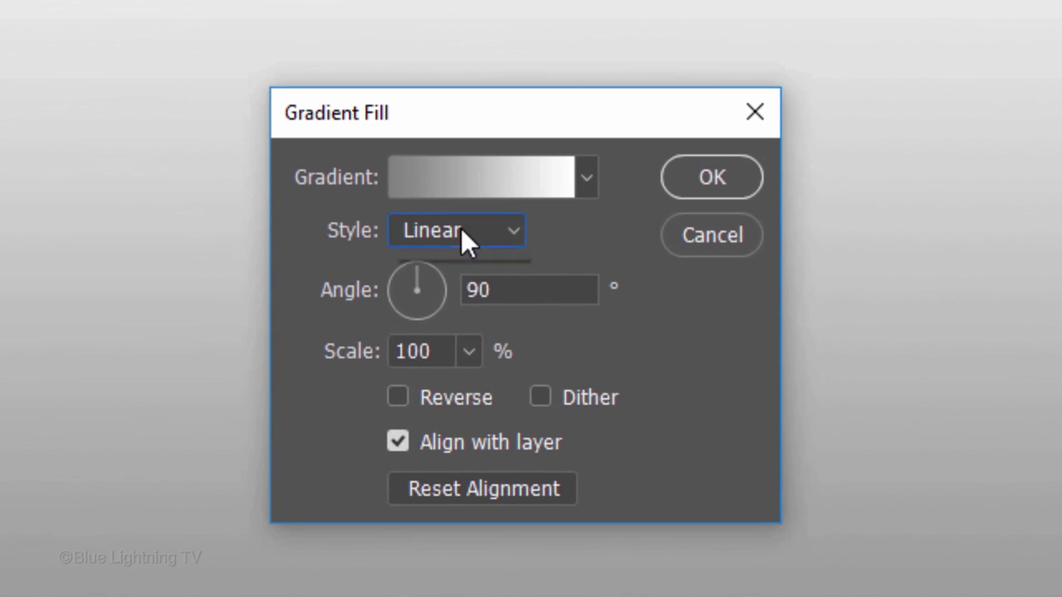
# Step: Make the gradient Radial at angle 45, reversed for a white centre, at 200% scale
pyautogui.click(461, 230)
pyautogui.click(441, 285)
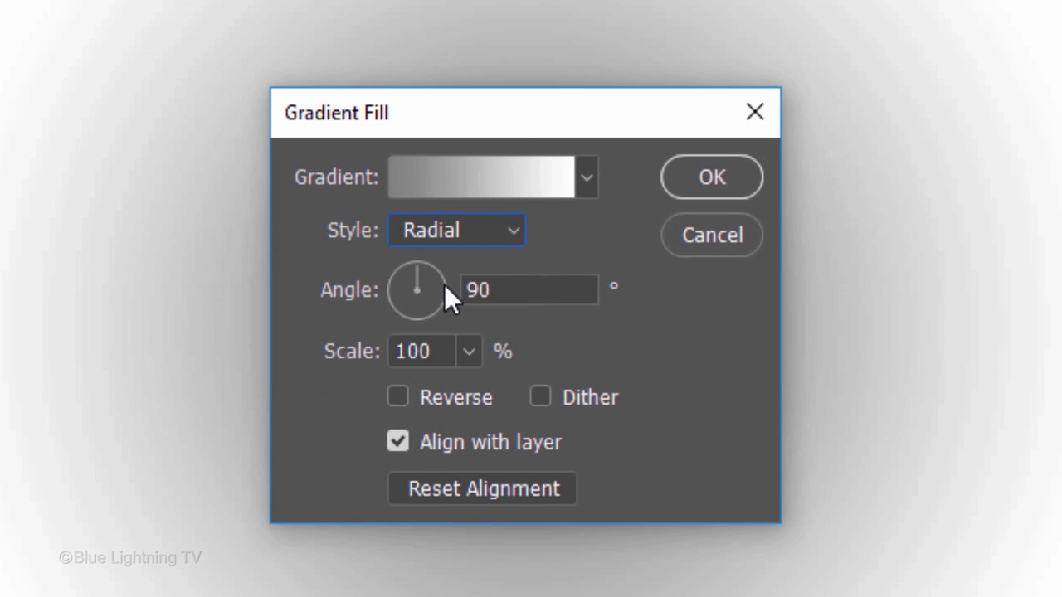
pyautogui.click(515, 287)
pyautogui.press('BackSpace')
pyautogui.press('BackSpace')
pyautogui.write('45')
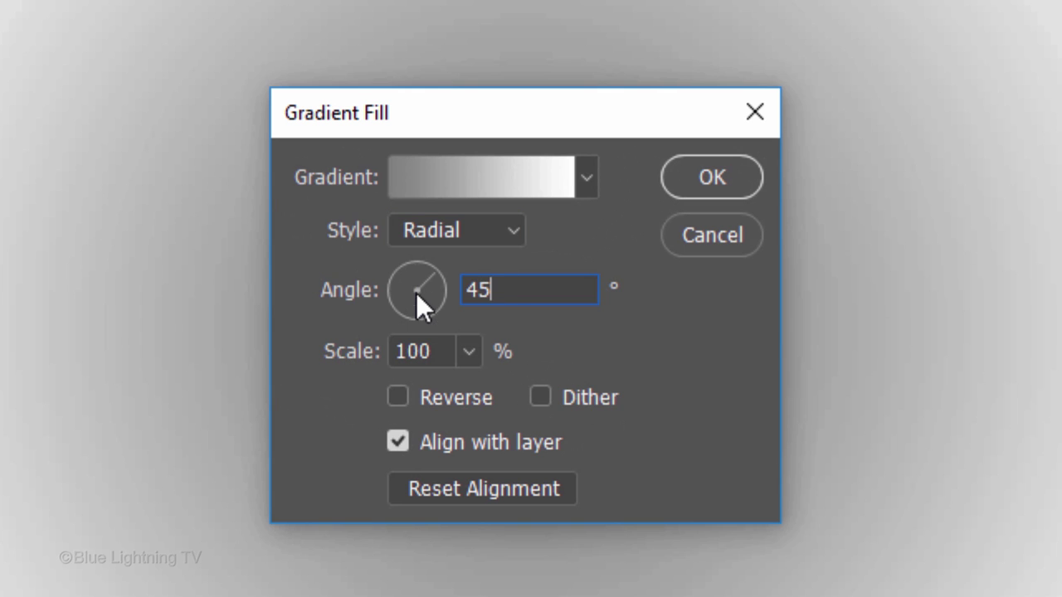
pyautogui.click(399, 395)
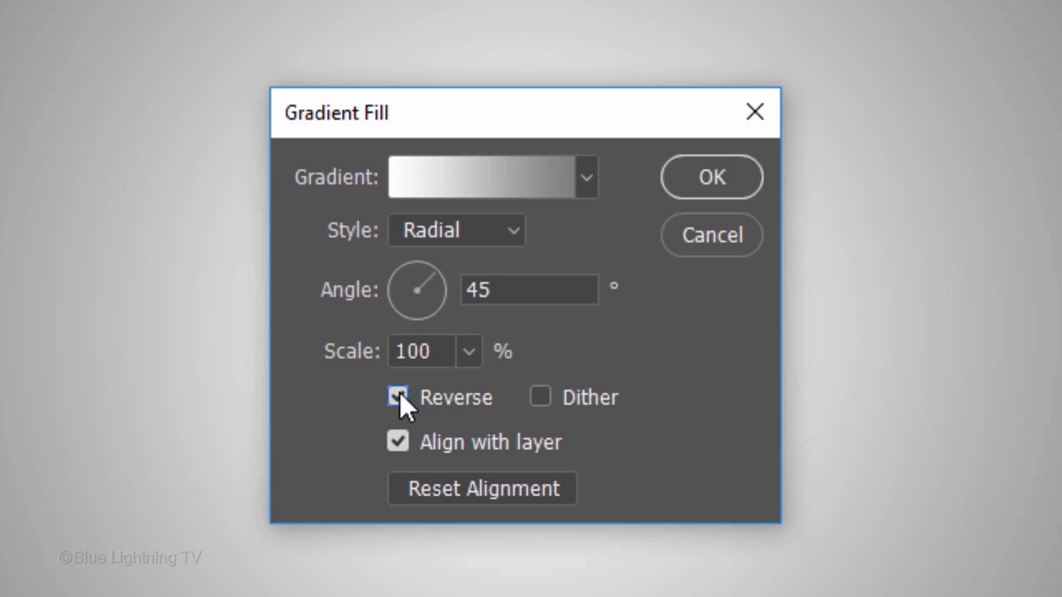
pyautogui.doubleClick(427, 351)
pyautogui.write('200')
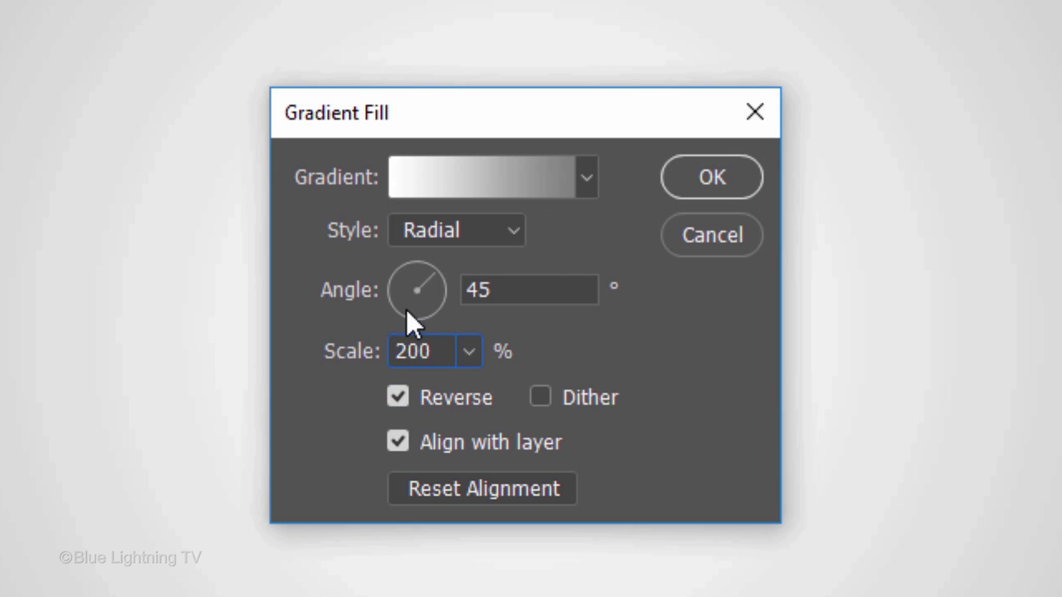
pyautogui.click(707, 175)
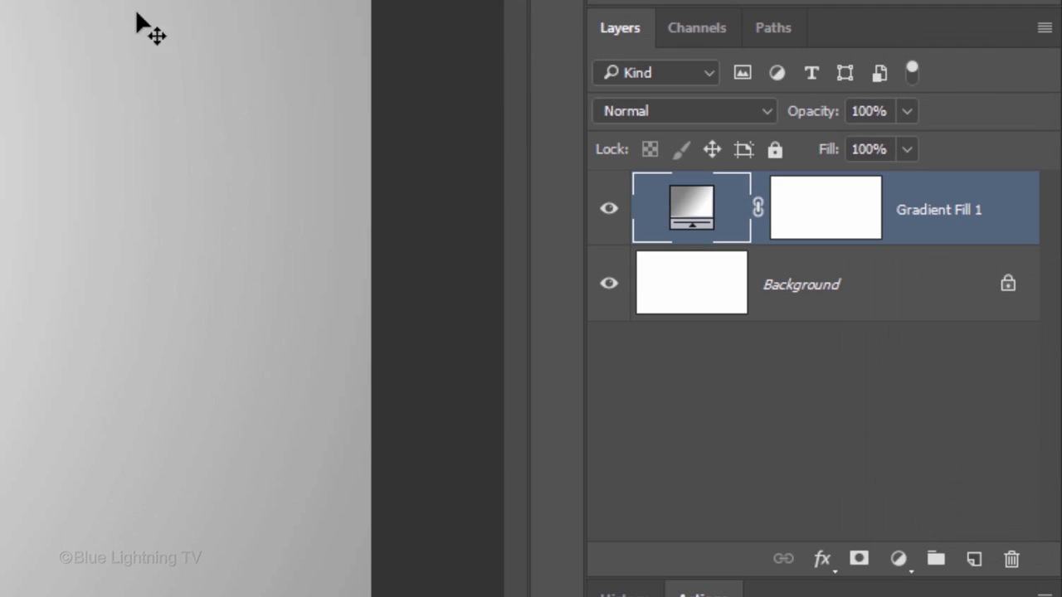
# Step: Delete the Background layer so Gradient Fill 1 is the only layer
pyautogui.click(911, 358)
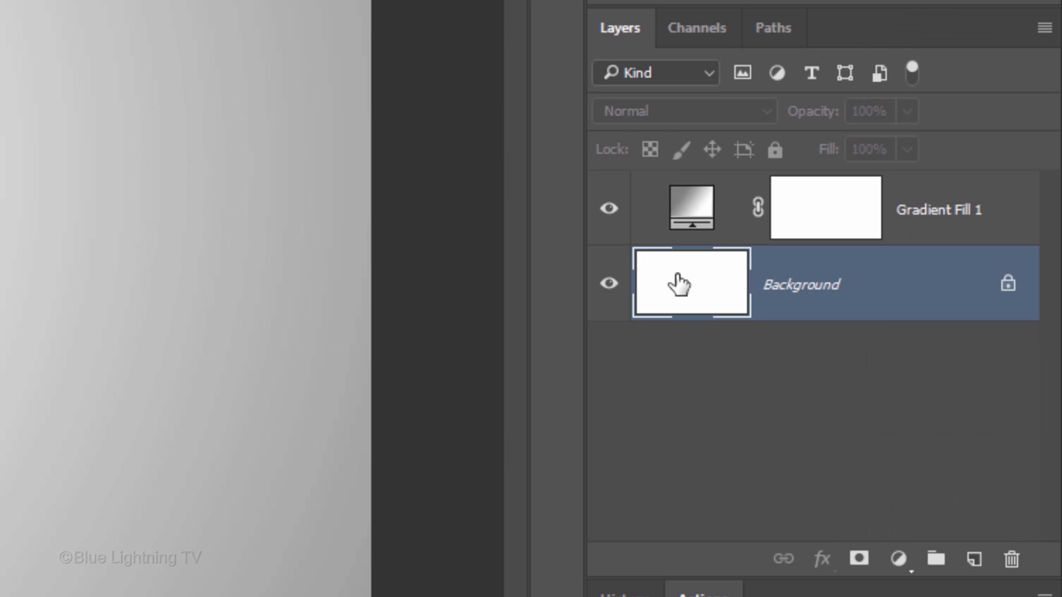
pyautogui.press('Delete')
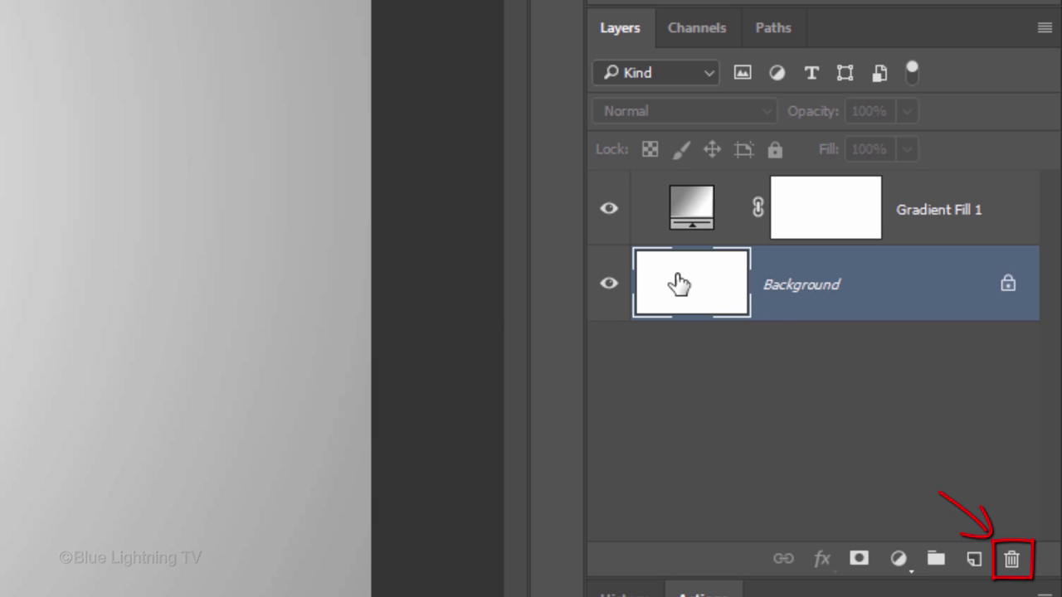
pyautogui.press('Delete')
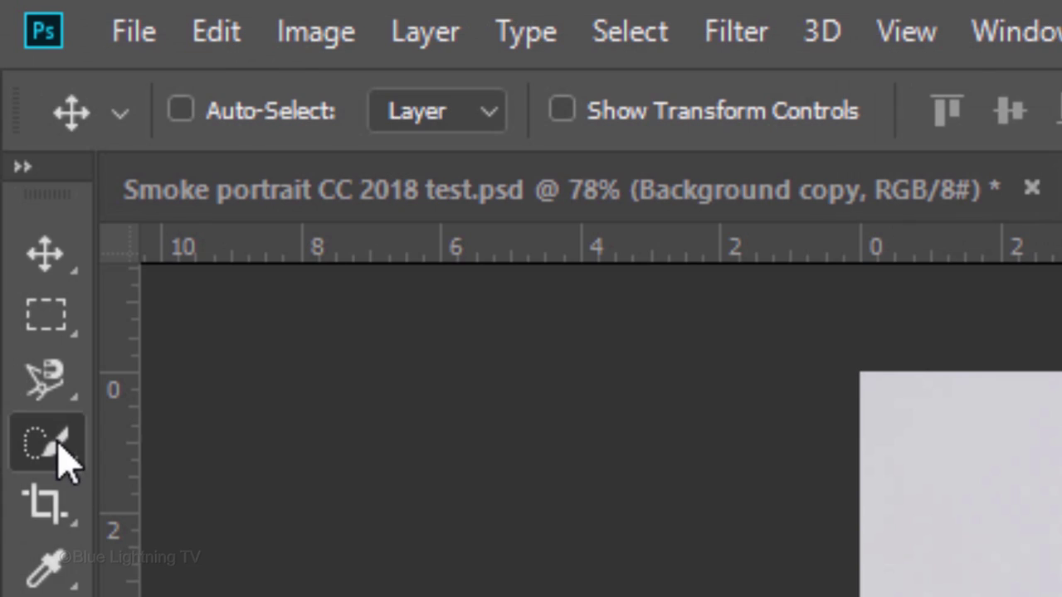
# Step: Quick-select the woman's hair, head, neck and shoulders, then bring up Refine Edge for the selection
pyautogui.click(12, 104)
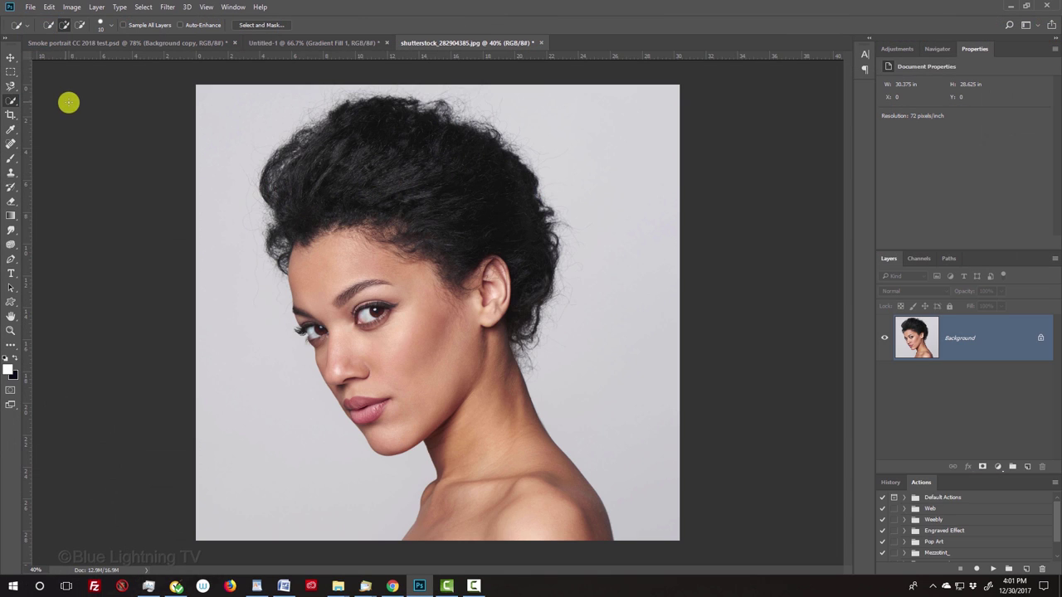
pyautogui.moveTo(297, 121)
pyautogui.mouseDown()
pyautogui.moveTo(407, 118)
pyautogui.moveTo(491, 157)
pyautogui.moveTo(515, 193)
pyautogui.moveTo(520, 222)
pyautogui.moveTo(409, 216)
pyautogui.moveTo(316, 229)
pyautogui.moveTo(306, 258)
pyautogui.moveTo(326, 312)
pyautogui.moveTo(353, 325)
pyautogui.moveTo(421, 315)
pyautogui.moveTo(448, 328)
pyautogui.moveTo(396, 363)
pyautogui.moveTo(453, 386)
pyautogui.moveTo(496, 462)
pyautogui.mouseUp()
pyautogui.press('alt')
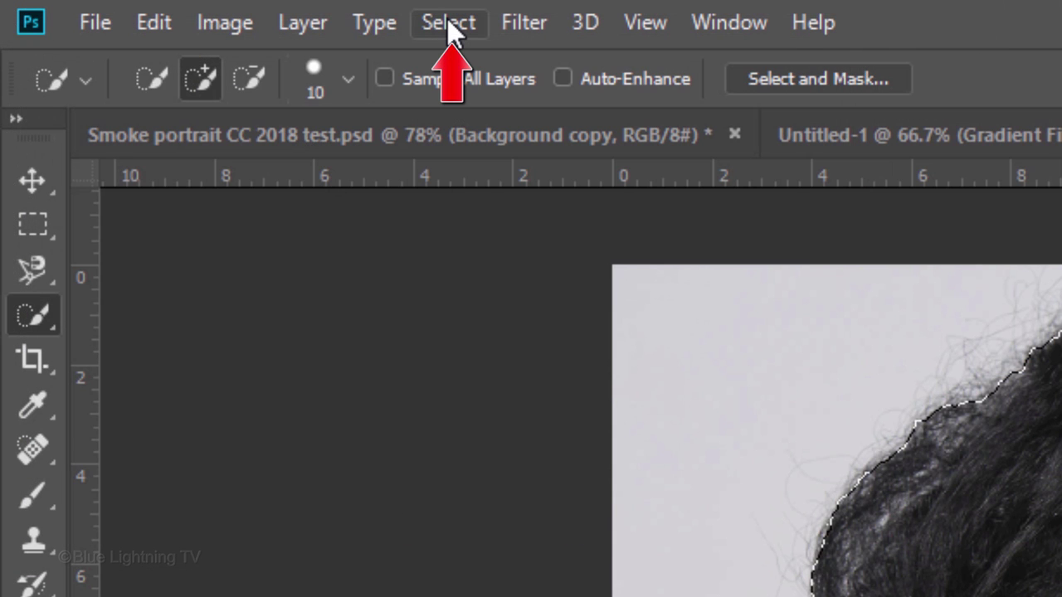
pyautogui.click(449, 21)
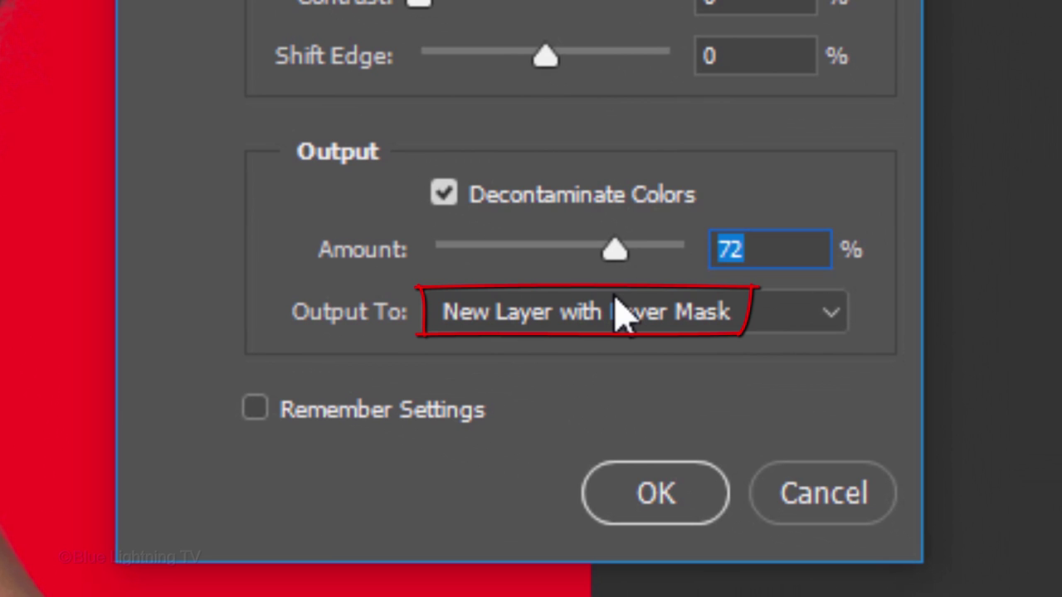
# Step: Output the refined cut-out to a new masked Background copy layer and convert it to a smart object
pyautogui.click(656, 495)
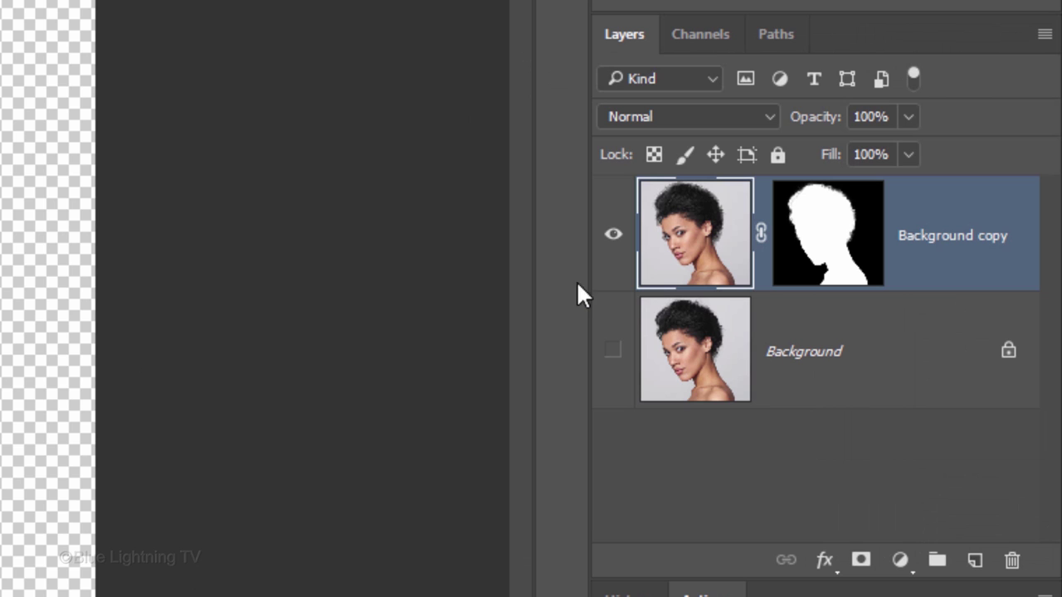
pyautogui.click(1033, 35)
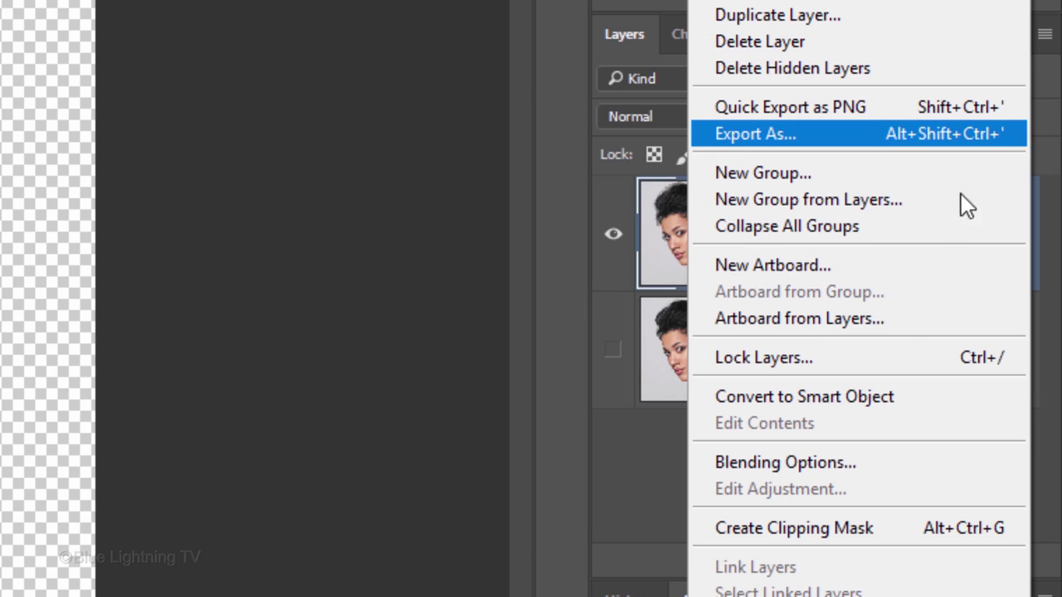
pyautogui.click(883, 398)
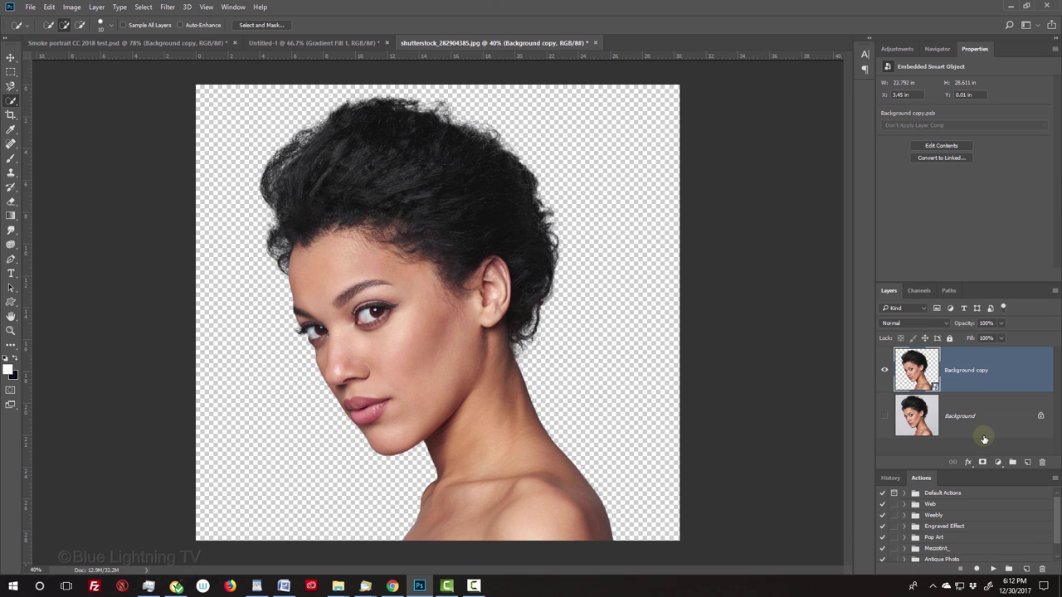
# Step: Drag the cut-out portrait layer into the Untitled-1 gradient document
pyautogui.press('v')
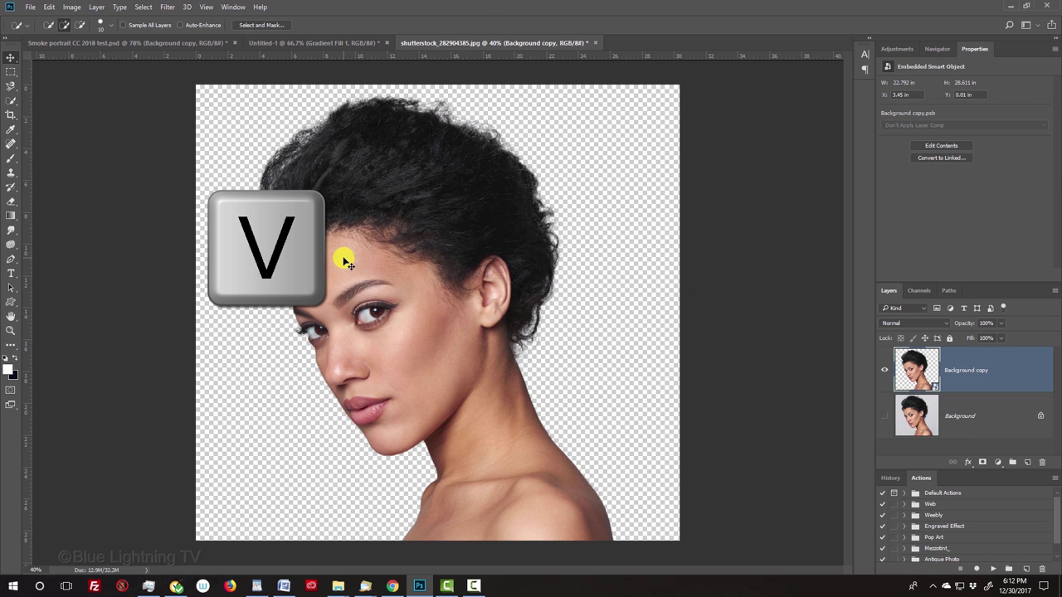
pyautogui.moveTo(343, 256); pyautogui.dragTo(333, 42)
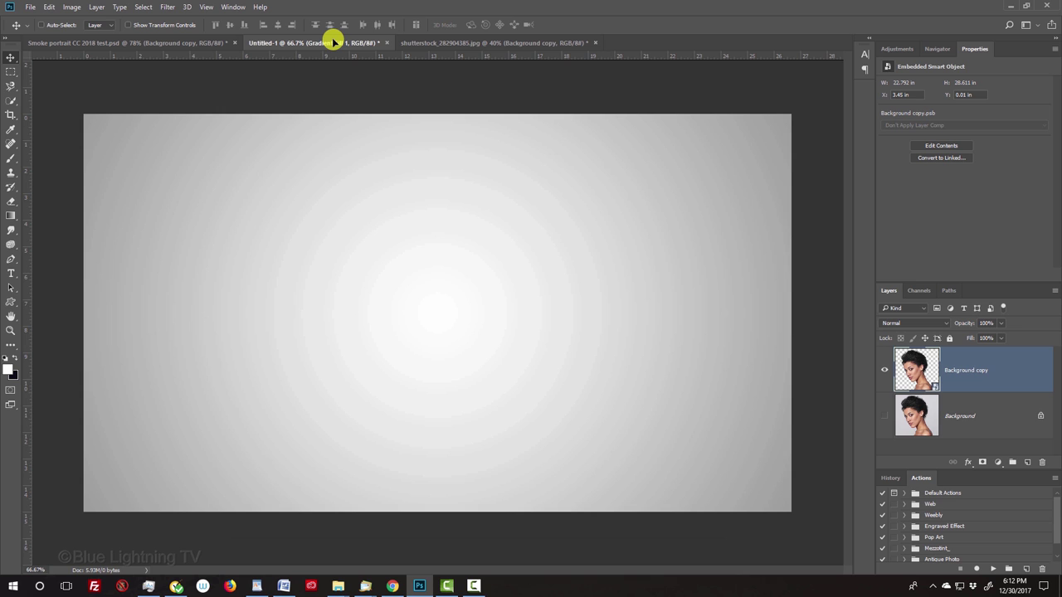
pyautogui.moveTo(332, 42); pyautogui.dragTo(427, 329)
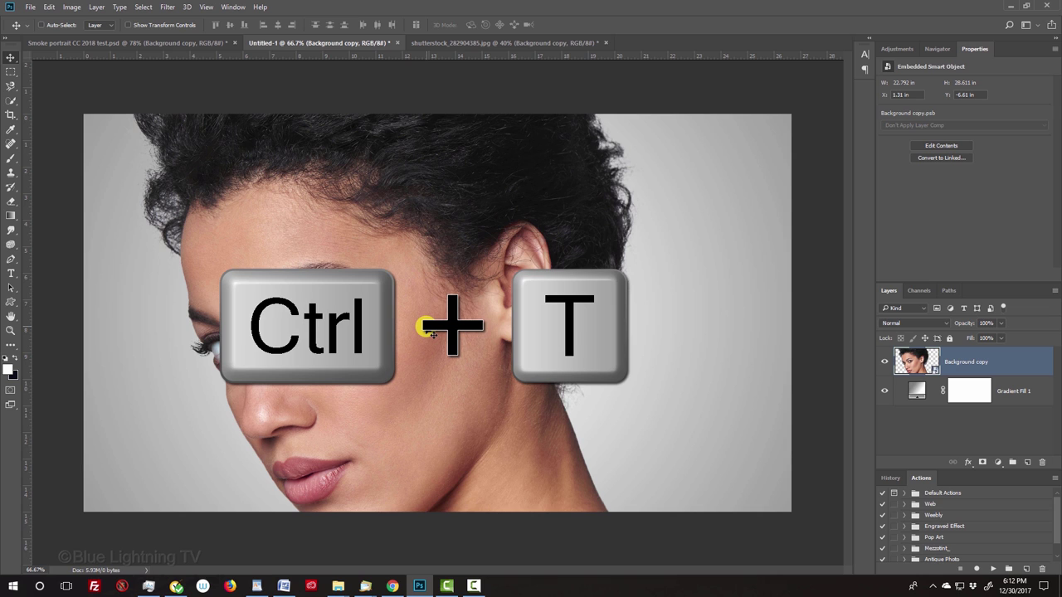
# Step: Free-transform the portrait: shrink it proportionally, reposition it, tilt it about 8 degrees, and commit
pyautogui.hotkey('ctrl', 't')
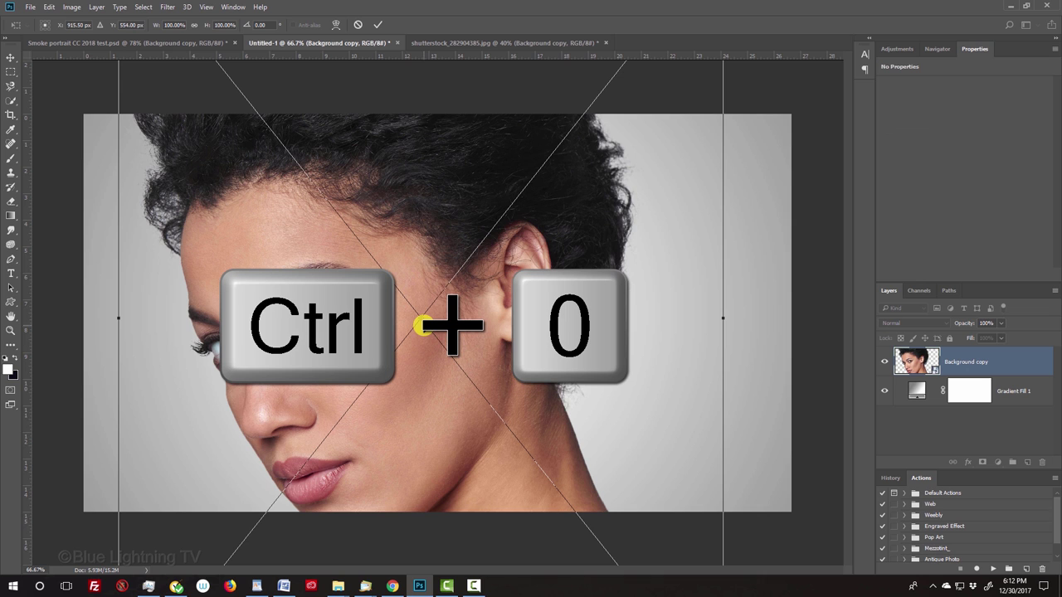
pyautogui.hotkey('ctrl', '0')
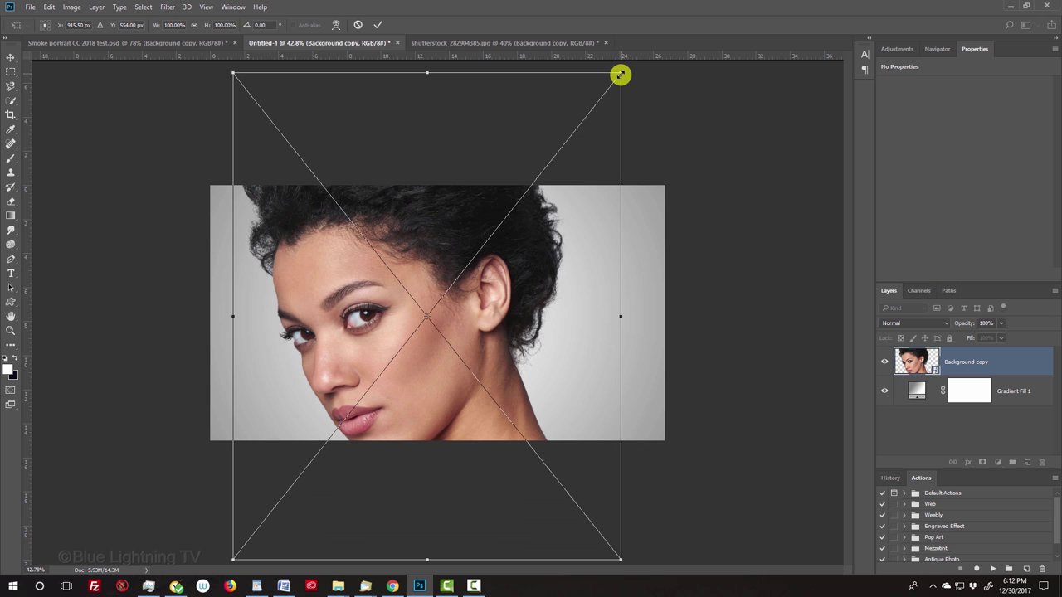
pyautogui.moveTo(621, 75); pyautogui.dragTo(621, 76)
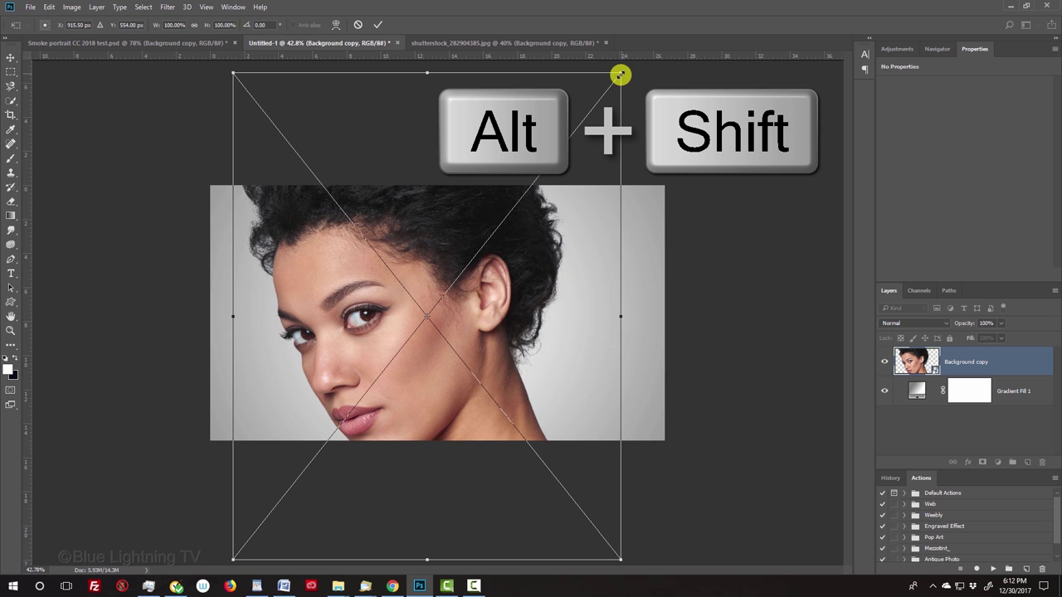
pyautogui.moveTo(619, 74); pyautogui.dragTo(561, 143)
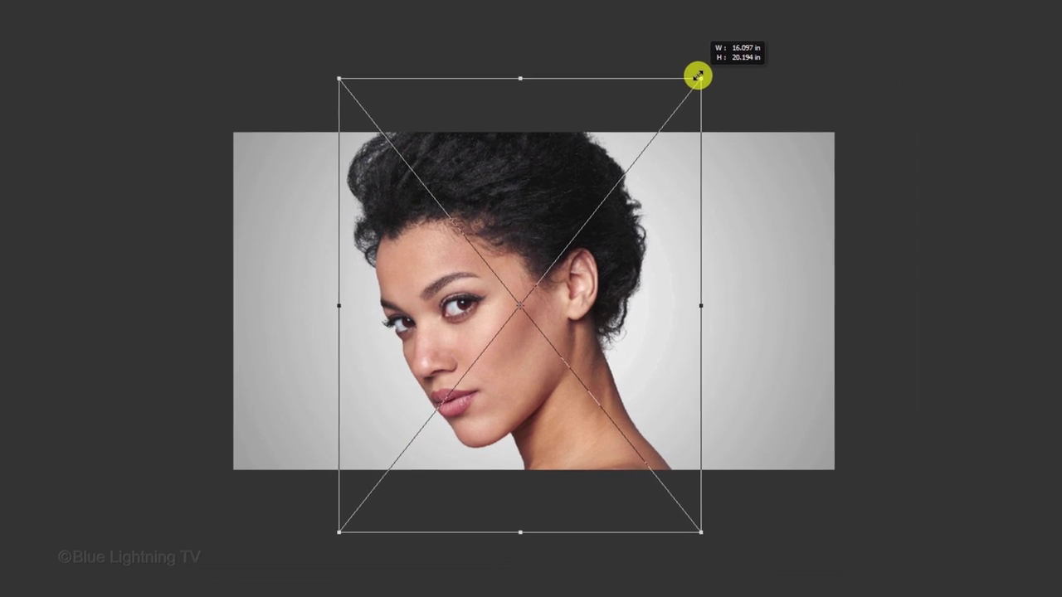
pyautogui.moveTo(697, 77); pyautogui.dragTo(699, 76)
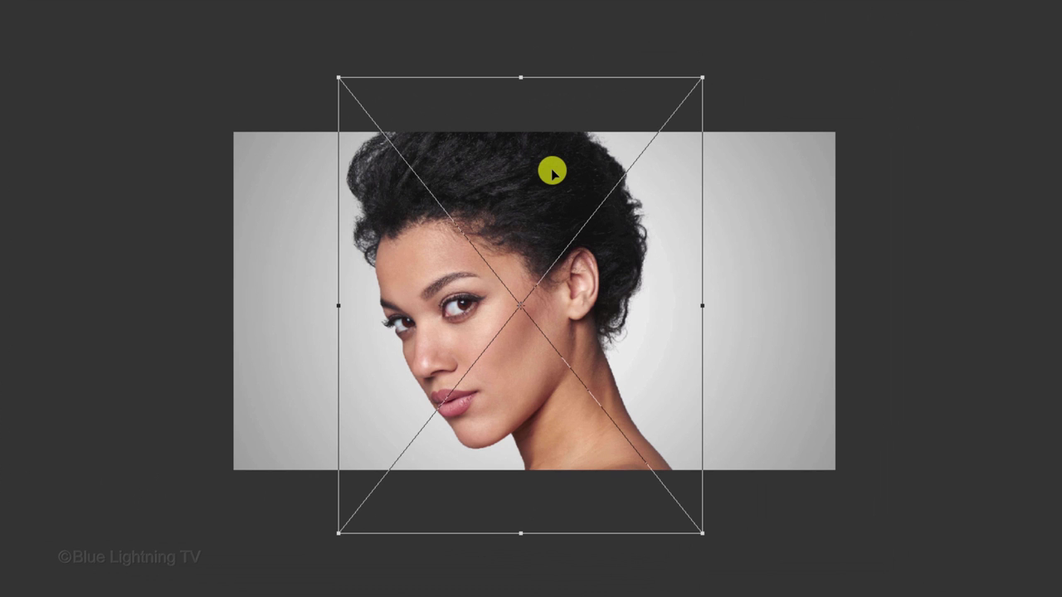
pyautogui.moveTo(552, 172); pyautogui.dragTo(548, 188)
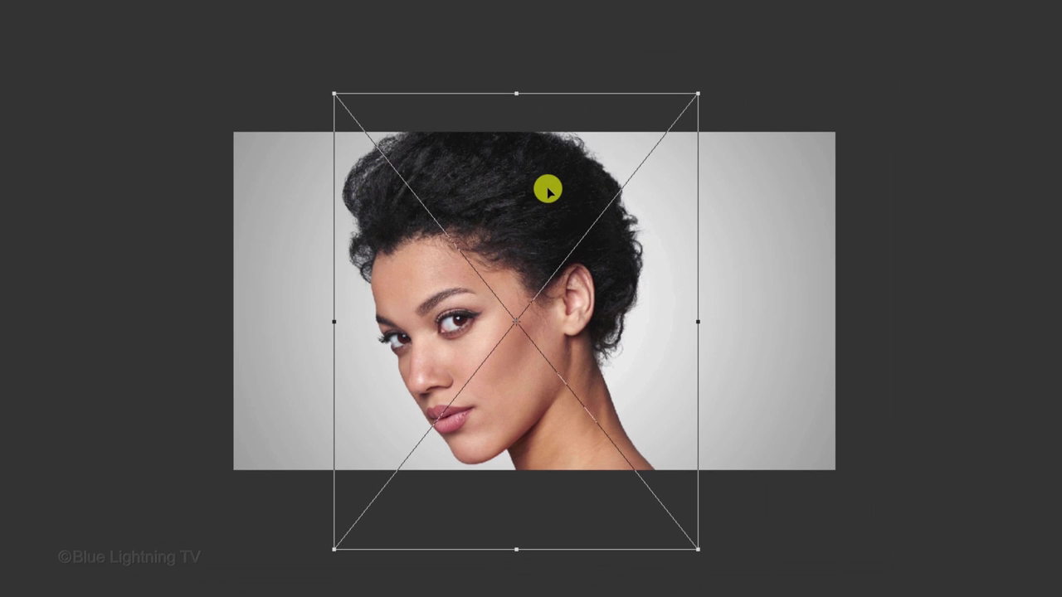
pyautogui.moveTo(690, 92); pyautogui.dragTo(678, 106)
pyautogui.moveTo(576, 164)
pyautogui.mouseDown()
pyautogui.moveTo(579, 181)
pyautogui.moveTo(575, 172)
pyautogui.mouseUp()
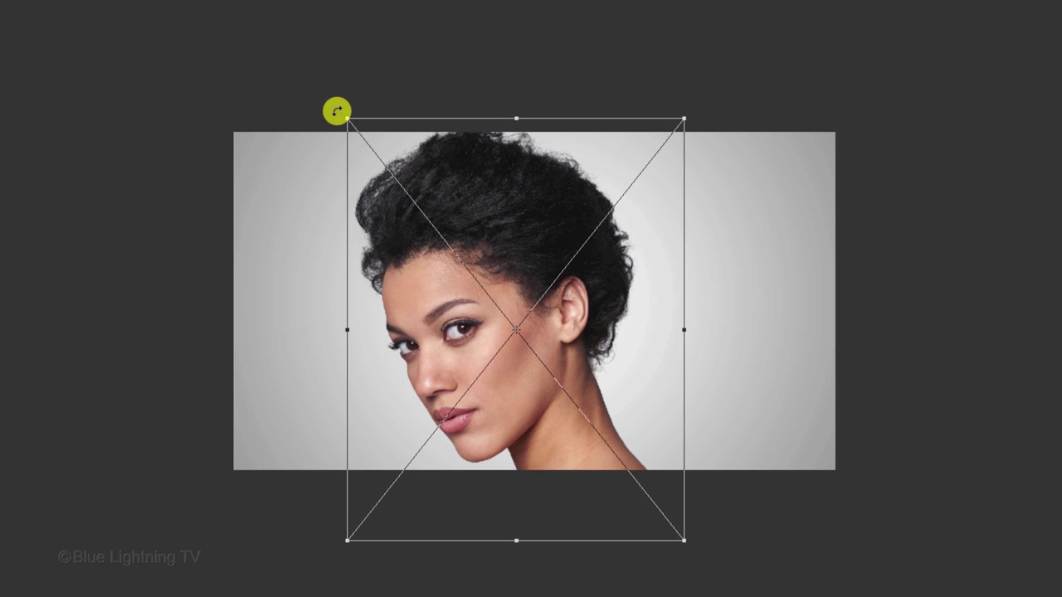
pyautogui.moveTo(336, 110); pyautogui.dragTo(382, 103)
pyautogui.moveTo(477, 158); pyautogui.dragTo(496, 164)
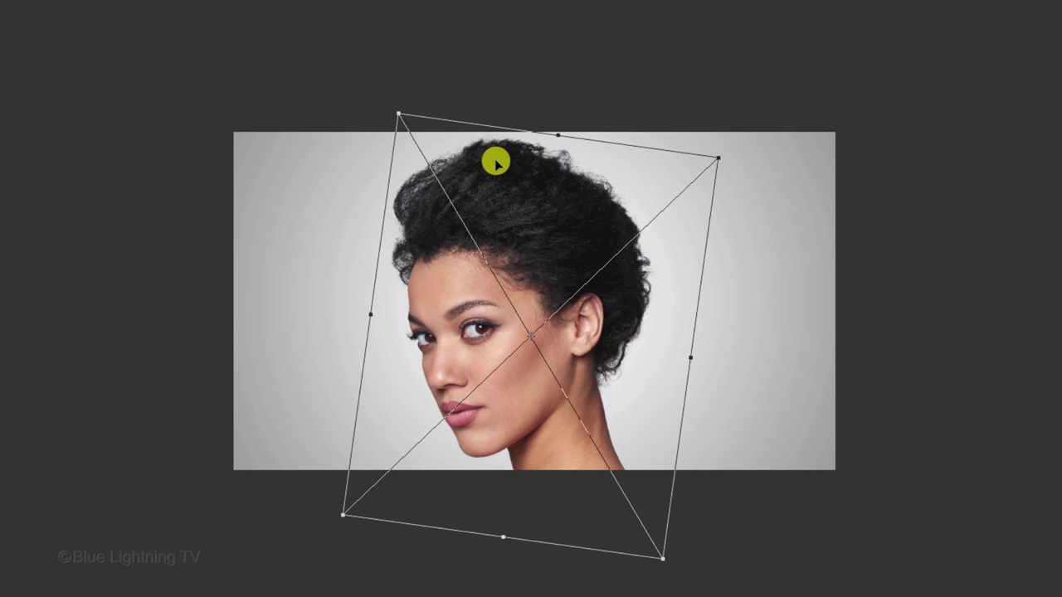
pyautogui.press('Return')
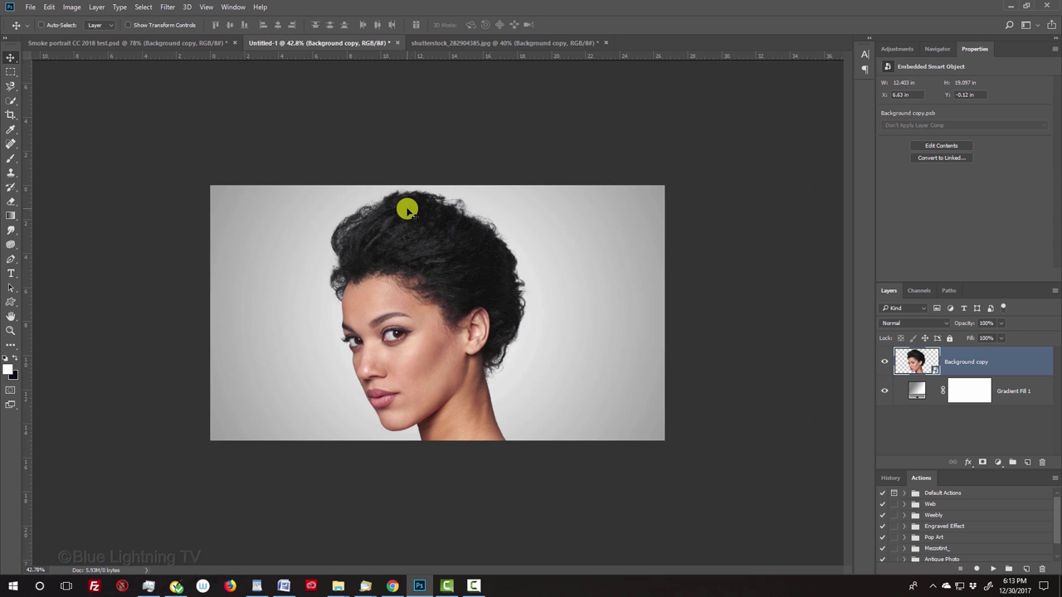
# Step: Zoom to 66.7% and add a Black & White adjustment layer atop the stack
pyautogui.hotkey('ctrl', '+')
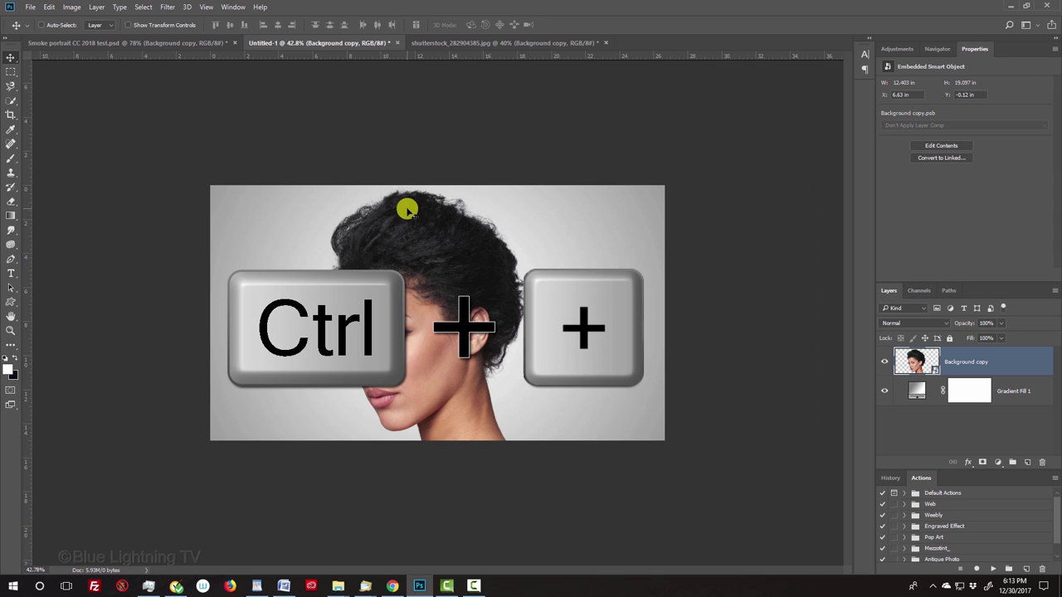
pyautogui.hotkey('ctrl', '+')
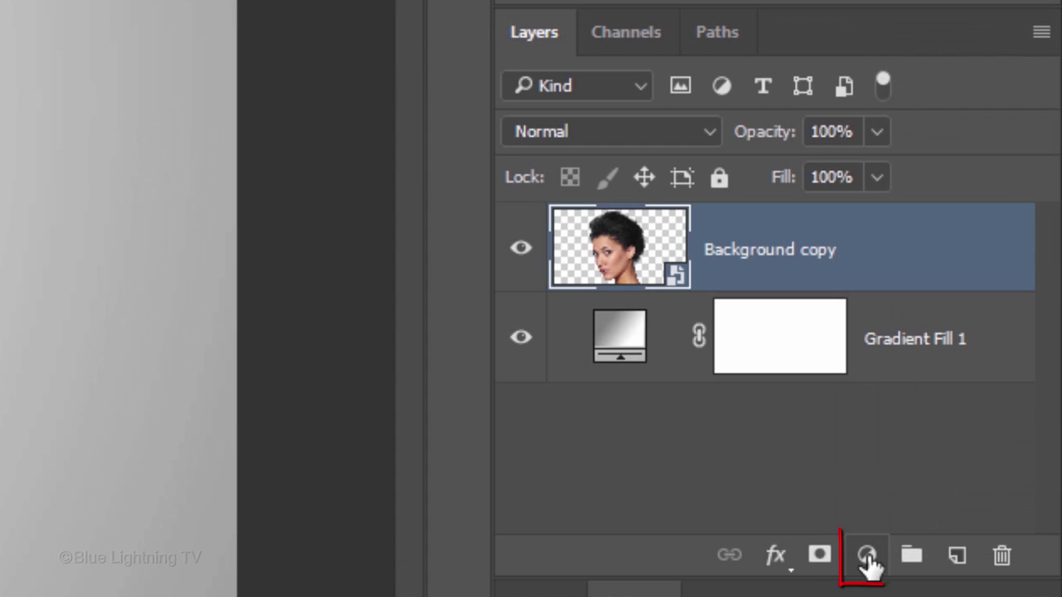
pyautogui.click(867, 558)
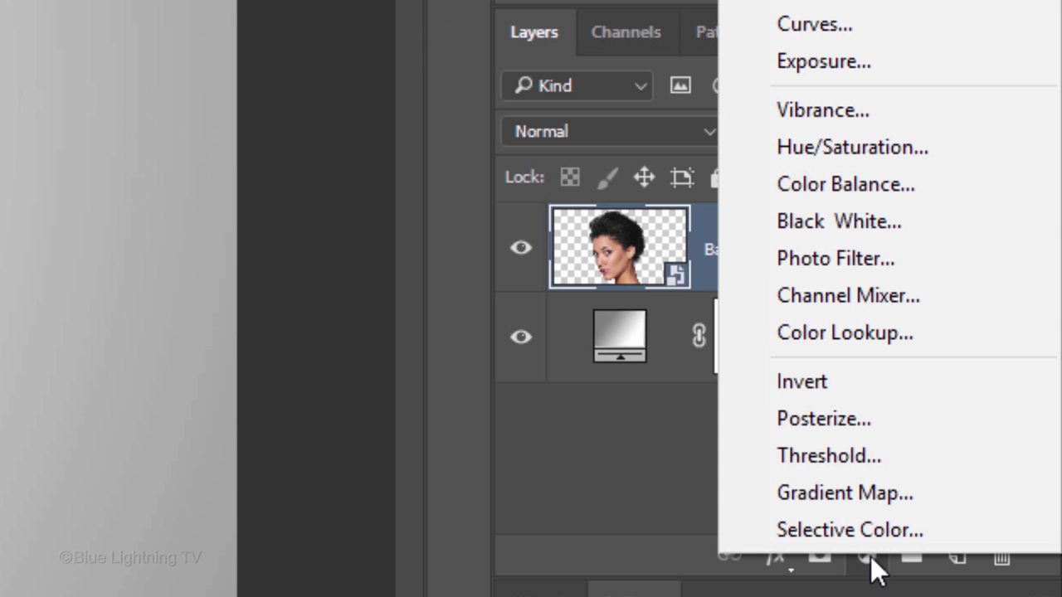
pyautogui.click(834, 217)
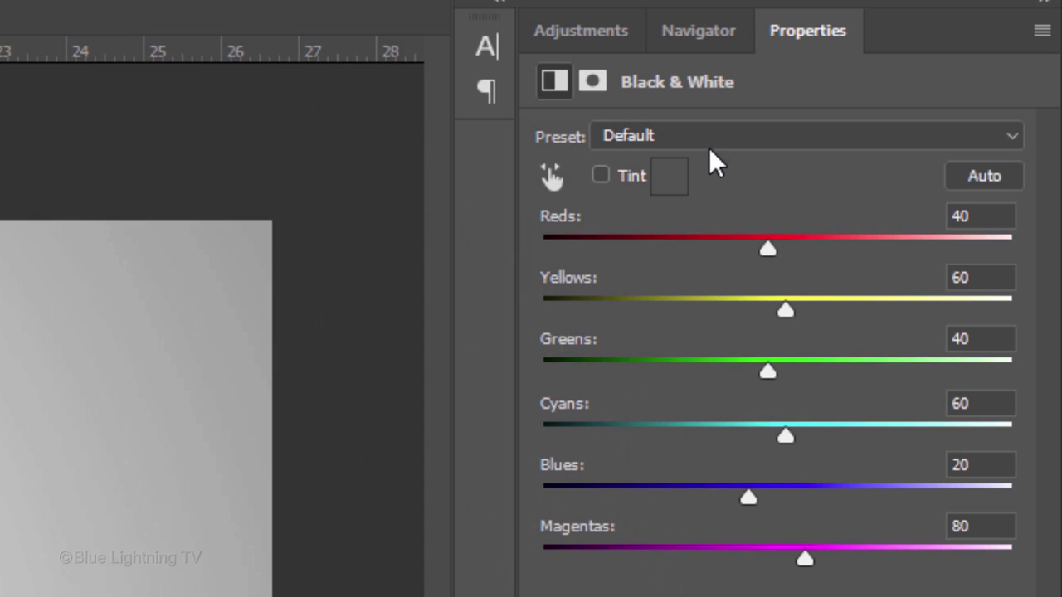
pyautogui.click(714, 141)
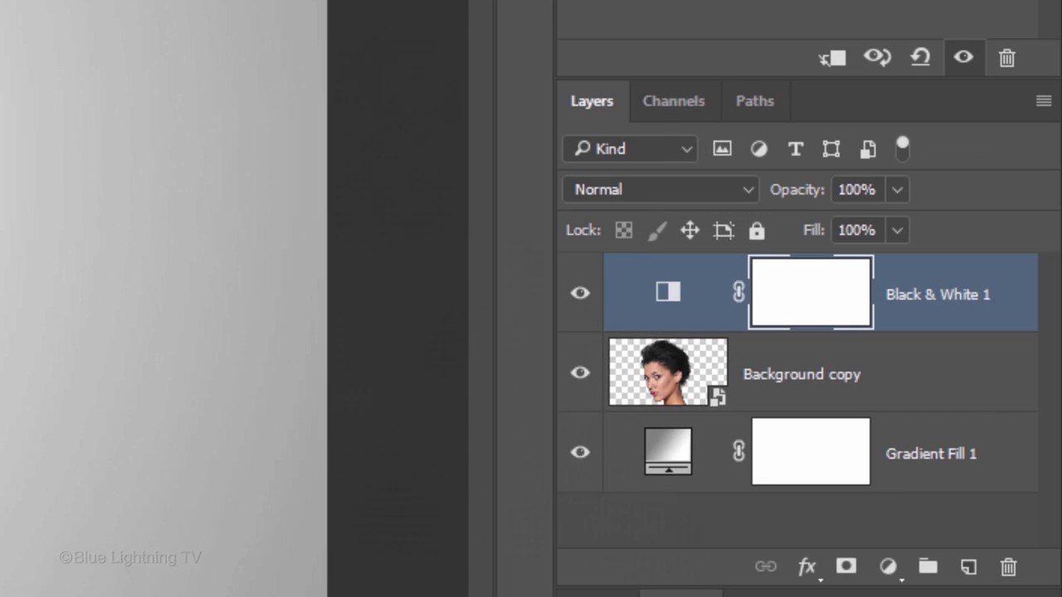
# Step: Add Curves above Background copy, lowering the midtones slightly and raising the highlights
pyautogui.click(669, 386)
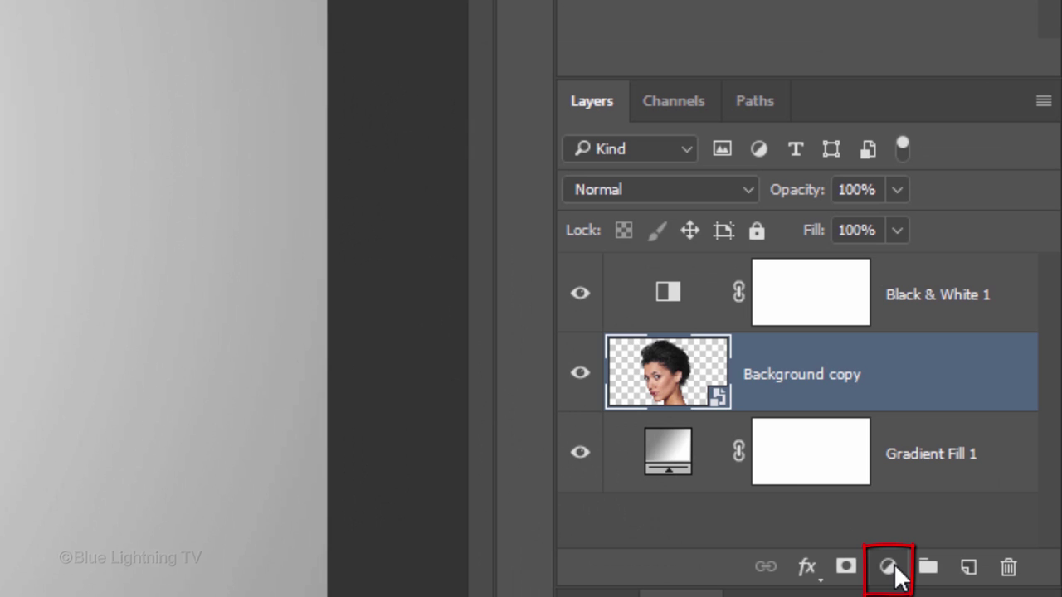
pyautogui.click(894, 566)
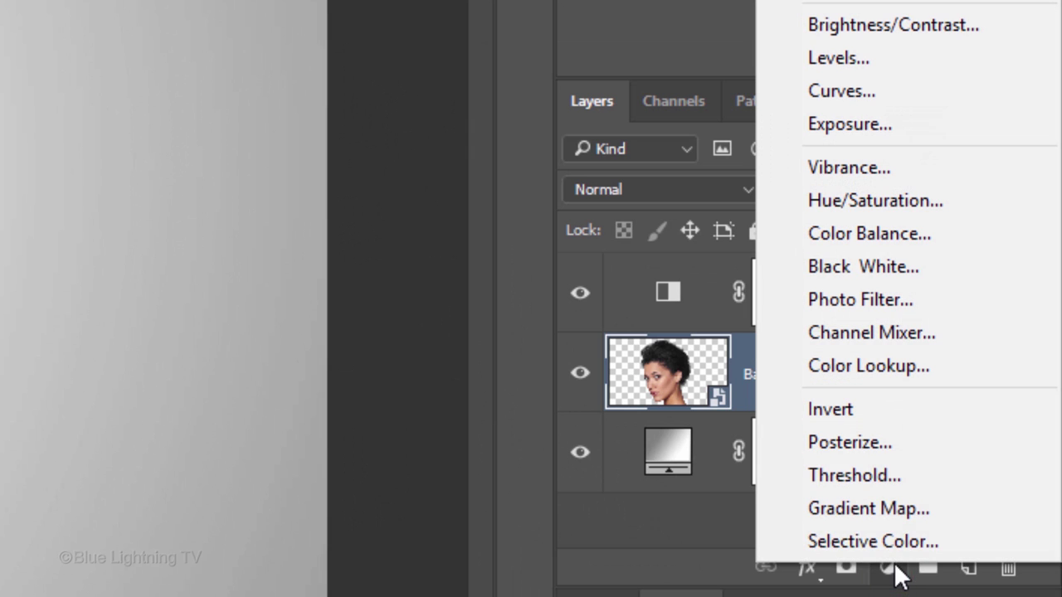
pyautogui.click(846, 93)
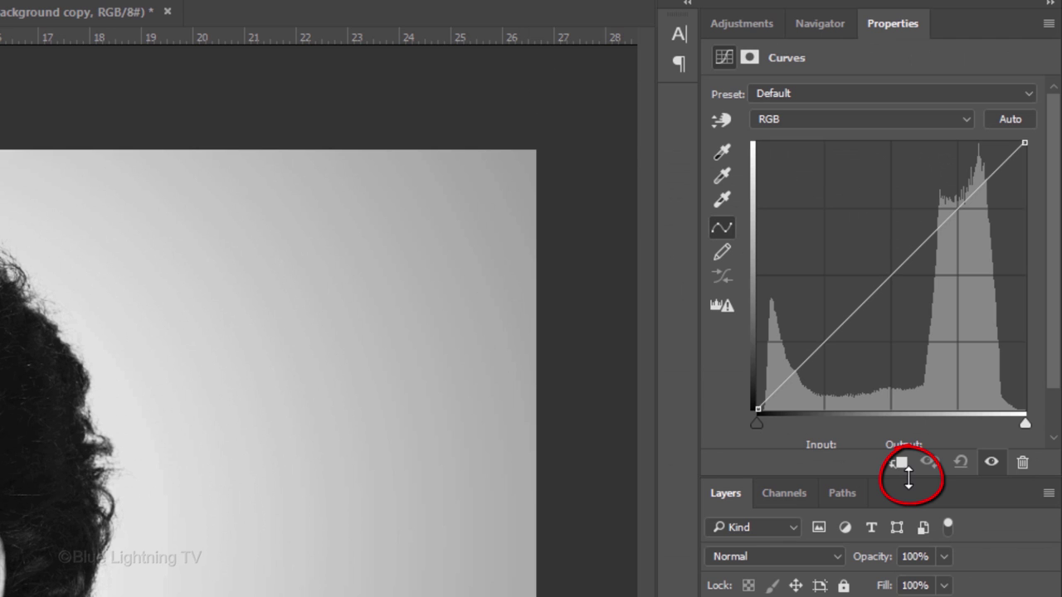
pyautogui.moveTo(909, 478)
pyautogui.mouseDown()
pyautogui.moveTo(904, 533)
pyautogui.moveTo(895, 492)
pyautogui.mouseUp()
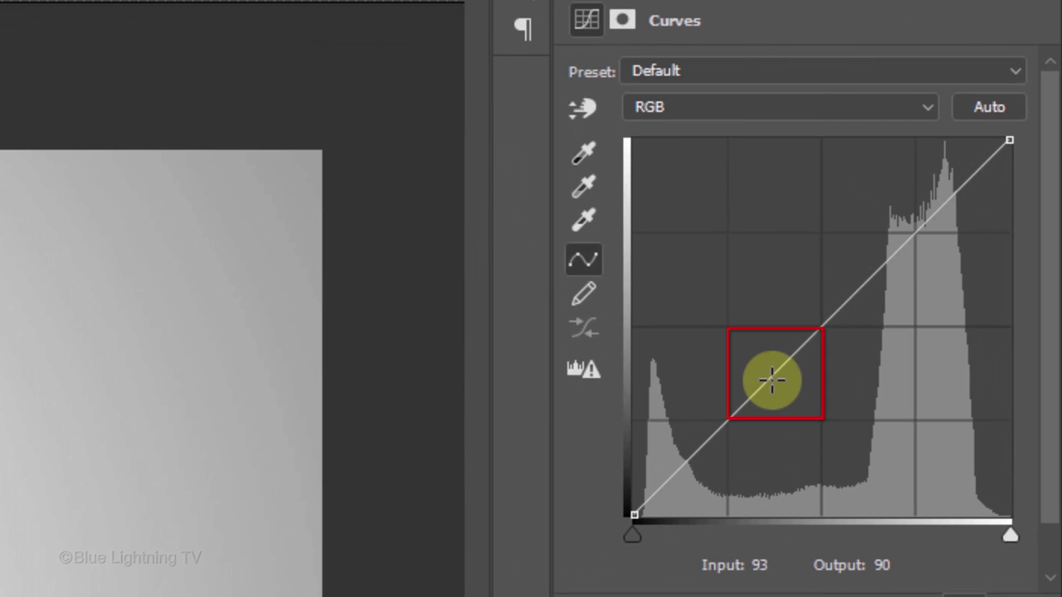
pyautogui.moveTo(772, 380); pyautogui.dragTo(771, 391)
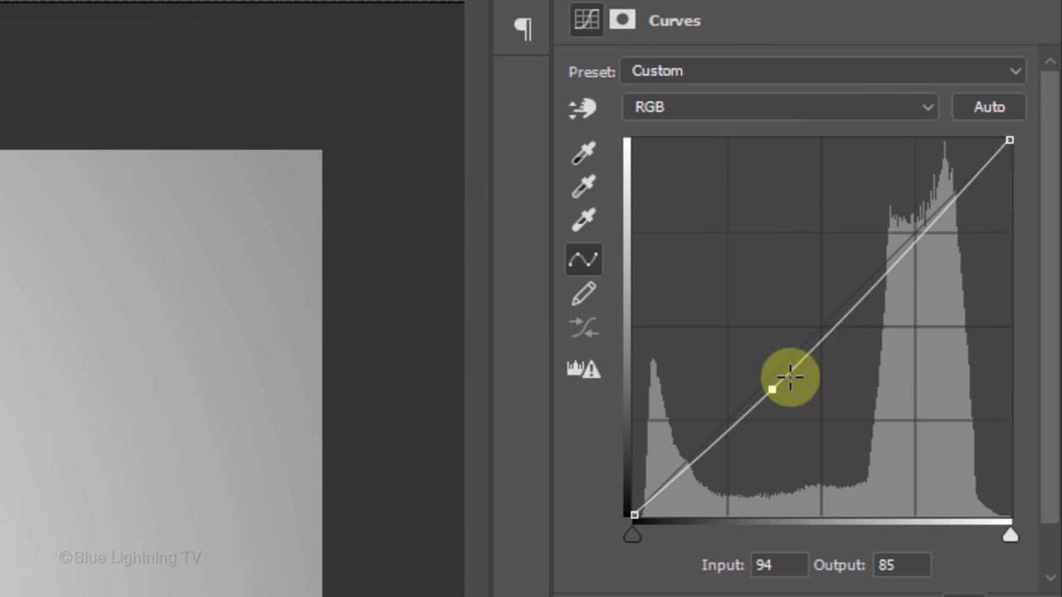
pyautogui.click(964, 190)
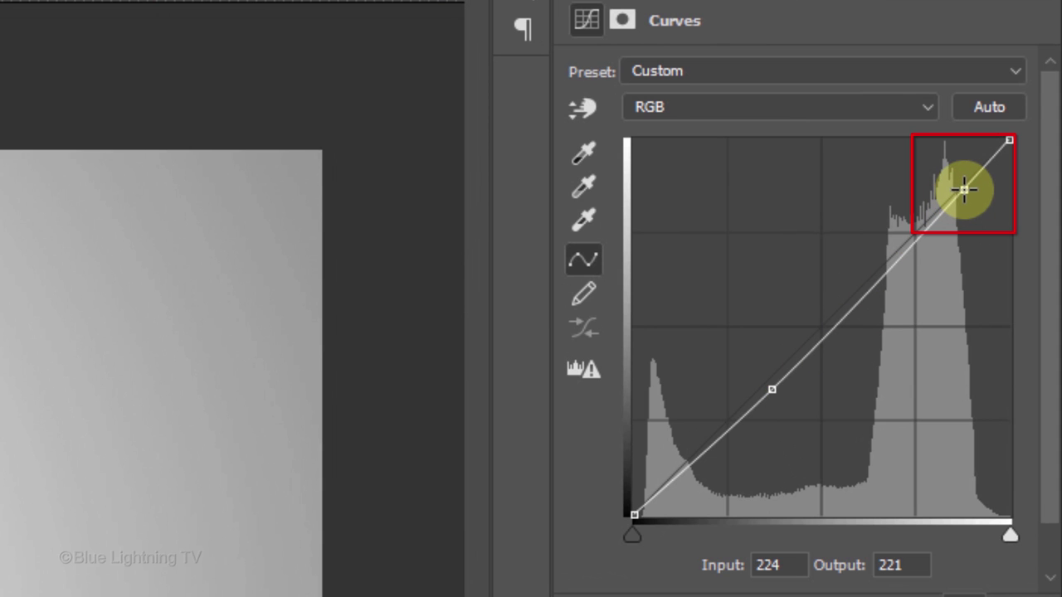
pyautogui.moveTo(963, 190); pyautogui.dragTo(958, 166)
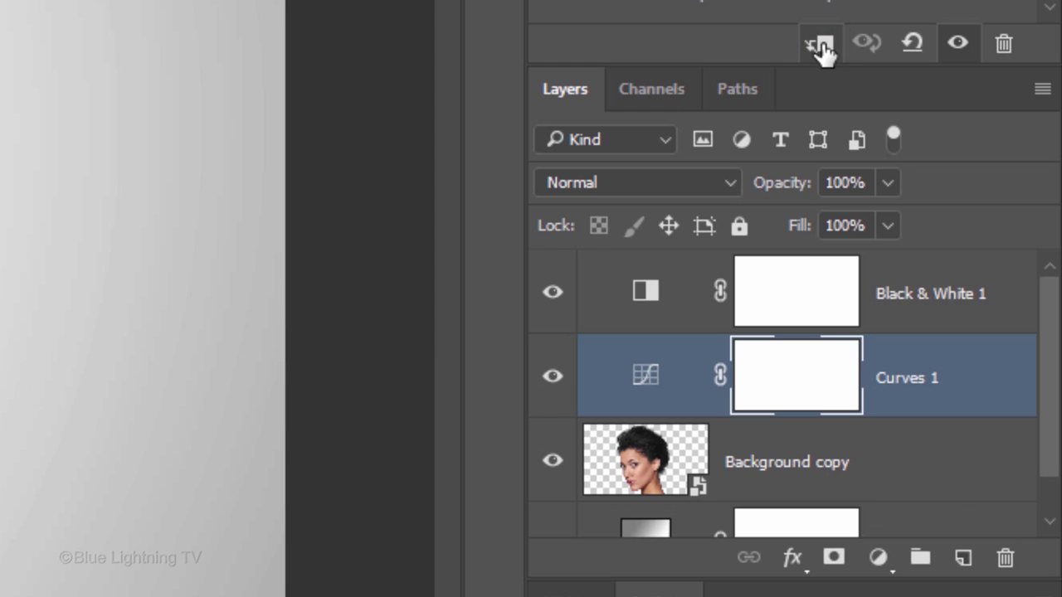
# Step: Clip Curves 1 to the Background copy layer so only the woman gets the contrast
pyautogui.click(822, 46)
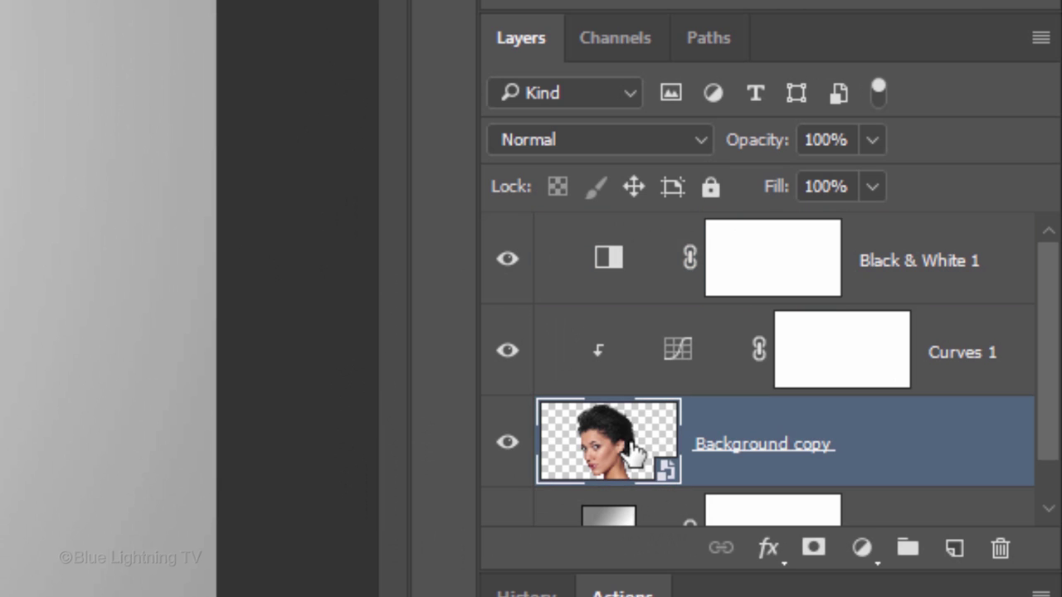
# Step: Give Background copy a black layer mask hiding the portrait, and make white the foreground colour
pyautogui.keyDown('alt'); pyautogui.click(813, 549); pyautogui.keyUp('alt')
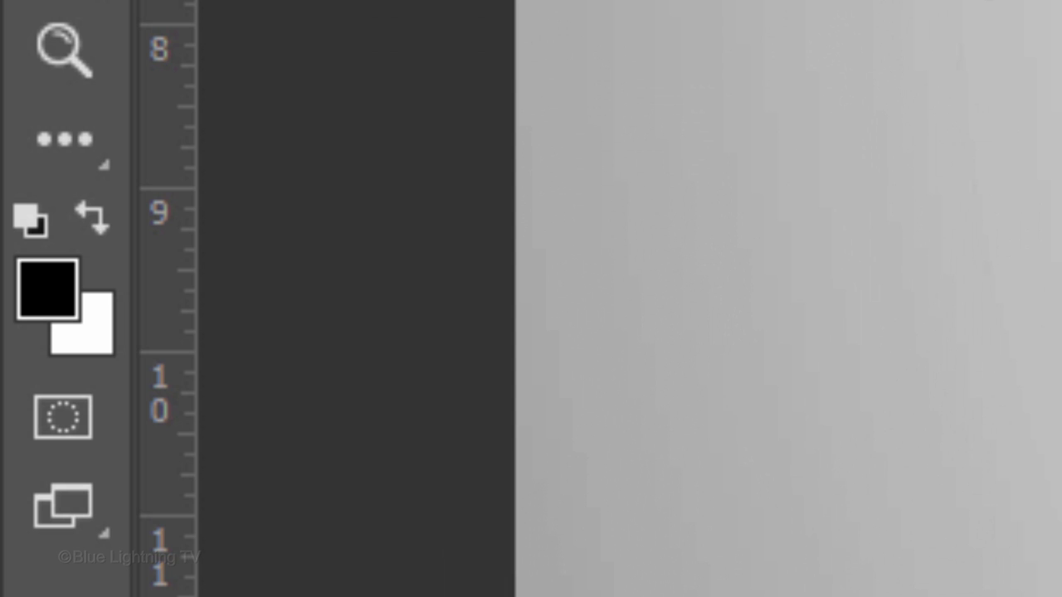
pyautogui.press('x')
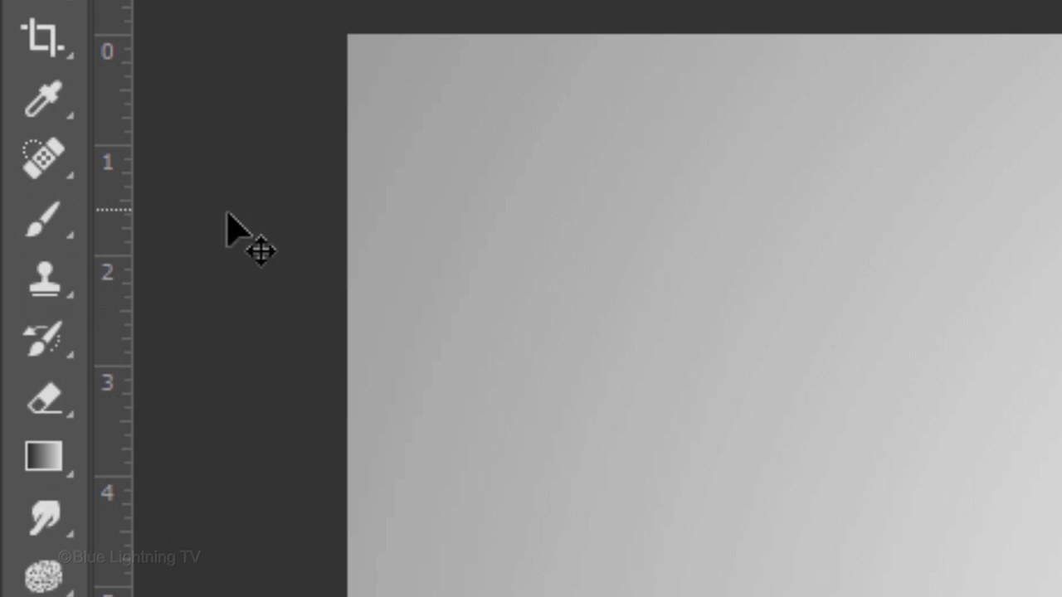
pyautogui.rightClick(47, 226)
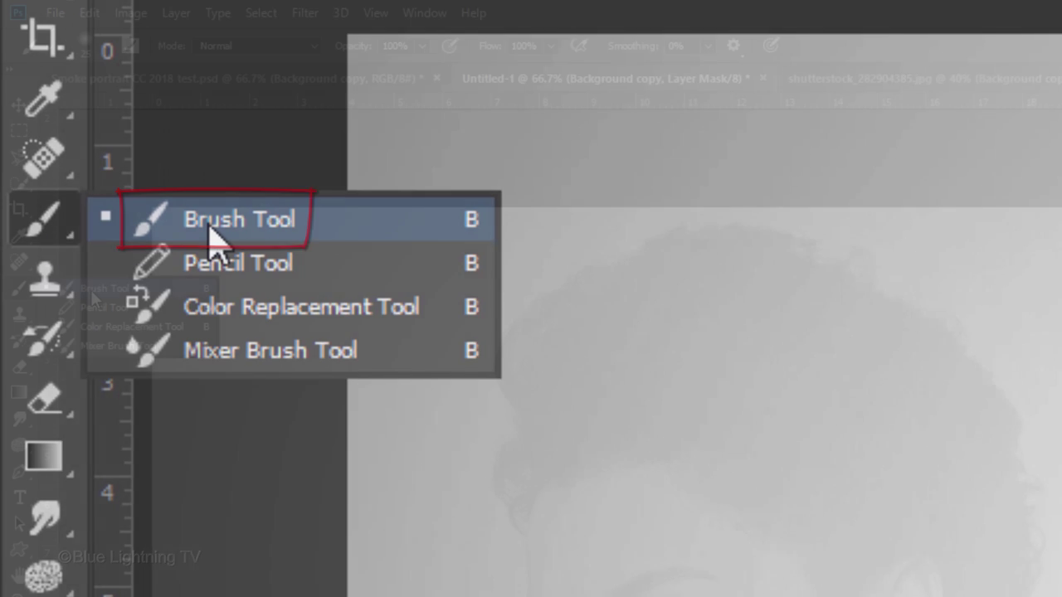
# Step: With the Brush tool, load the Real Smoke (675 pixels) brush set into the presets
pyautogui.click(212, 234)
pyautogui.click(103, 47)
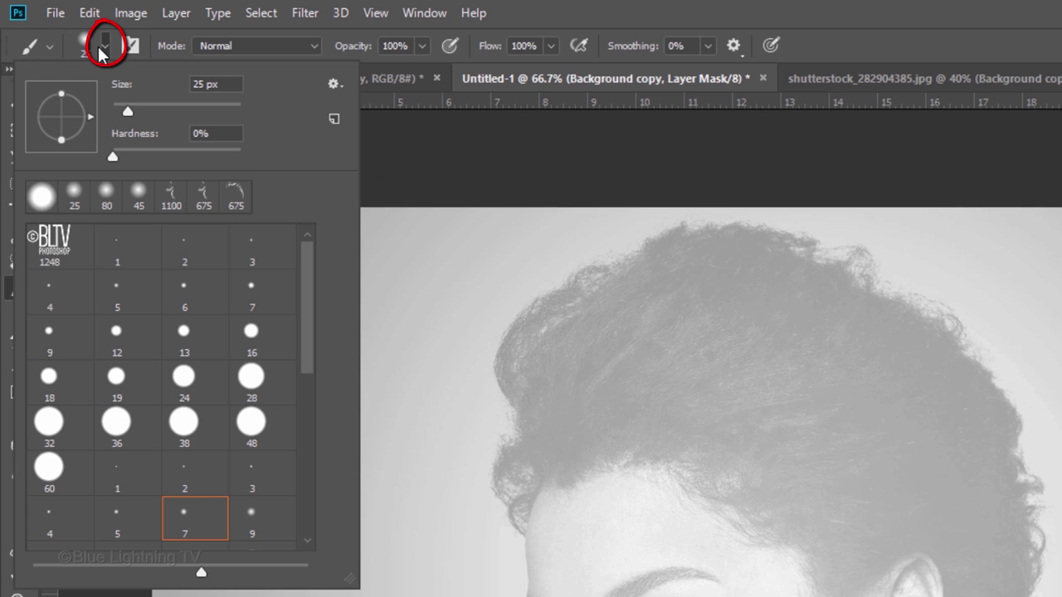
pyautogui.moveTo(307, 278); pyautogui.dragTo(312, 462)
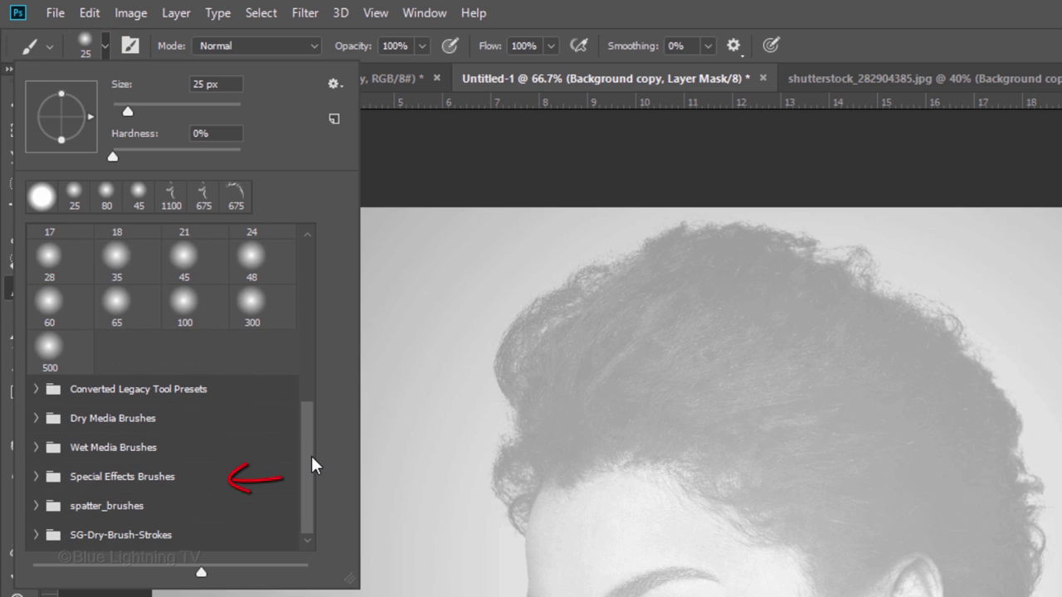
pyautogui.click(333, 83)
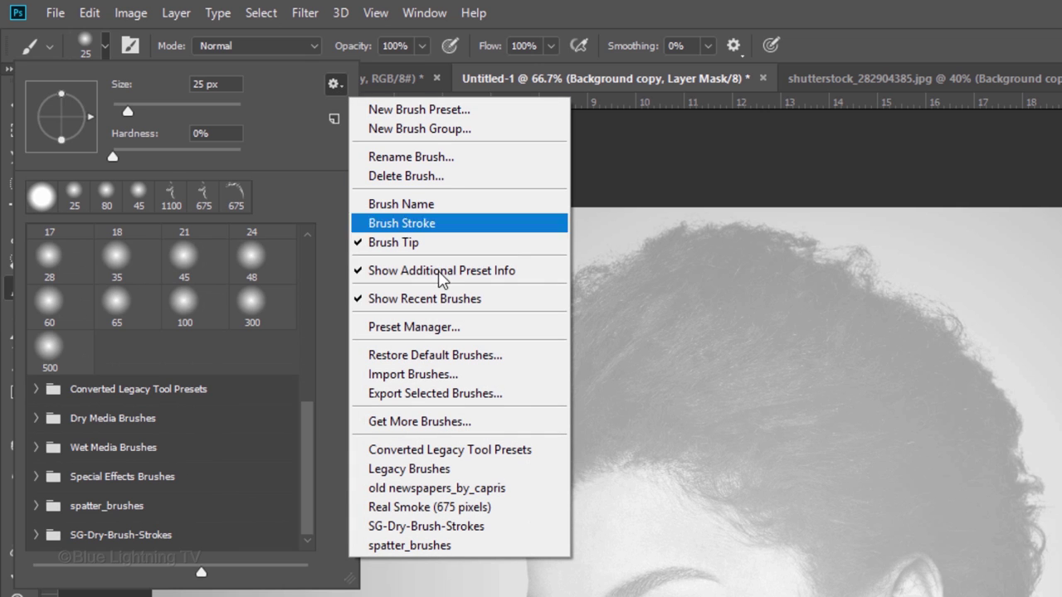
pyautogui.click(408, 503)
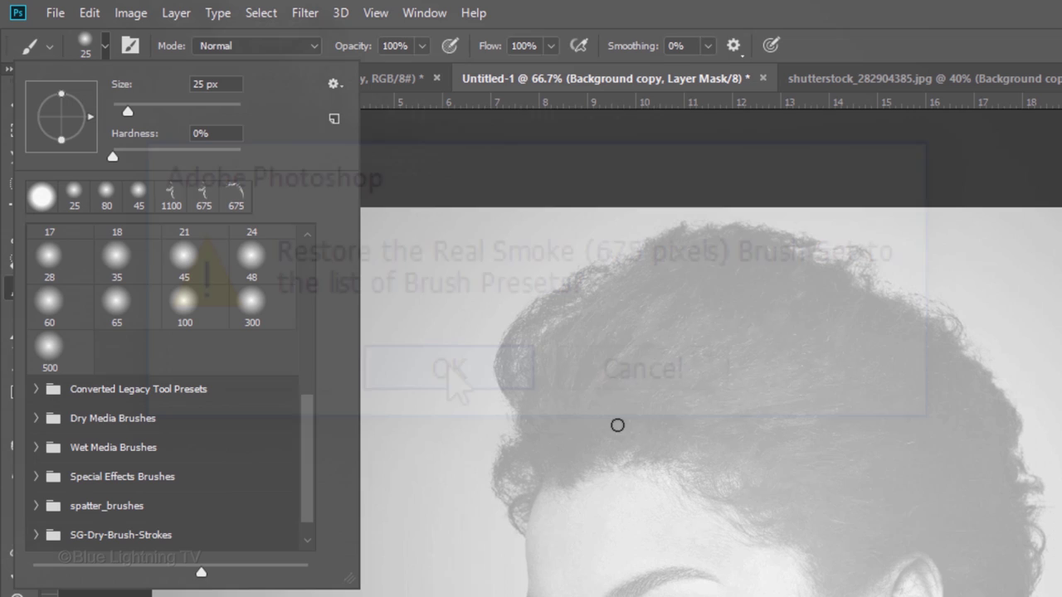
pyautogui.click(449, 371)
pyautogui.scroll(-3, 295, 497)
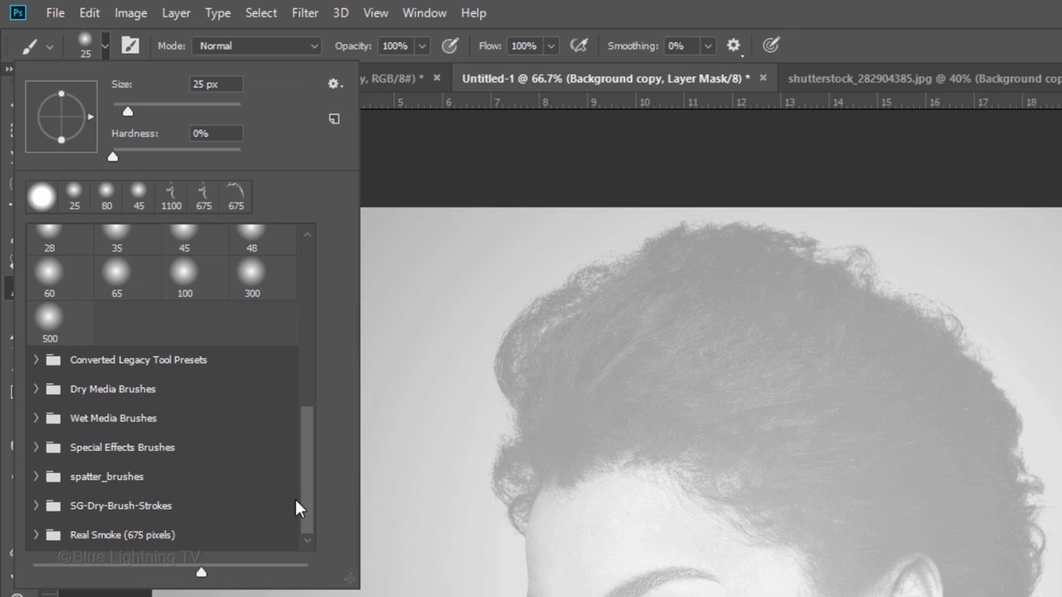
# Step: Pick a brush from the Real Smoke (675 pixels) folder as the active brush
pyautogui.click(36, 535)
pyautogui.moveTo(306, 307)
pyautogui.mouseDown()
pyautogui.moveTo(299, 518)
pyautogui.moveTo(308, 508)
pyautogui.moveTo(301, 422)
pyautogui.mouseUp()
pyautogui.click(73, 380)
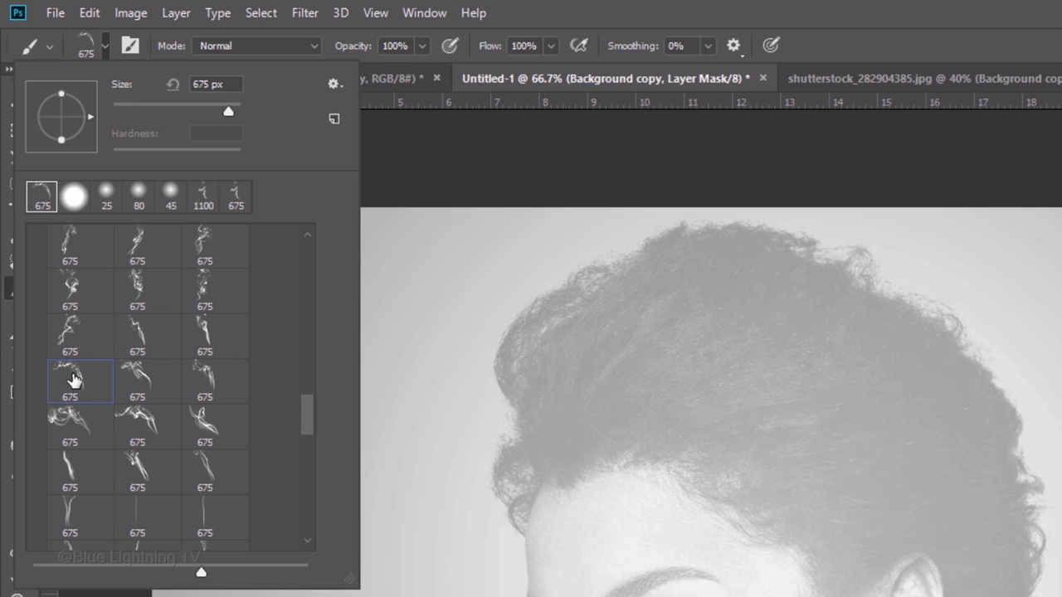
pyautogui.press('Return')
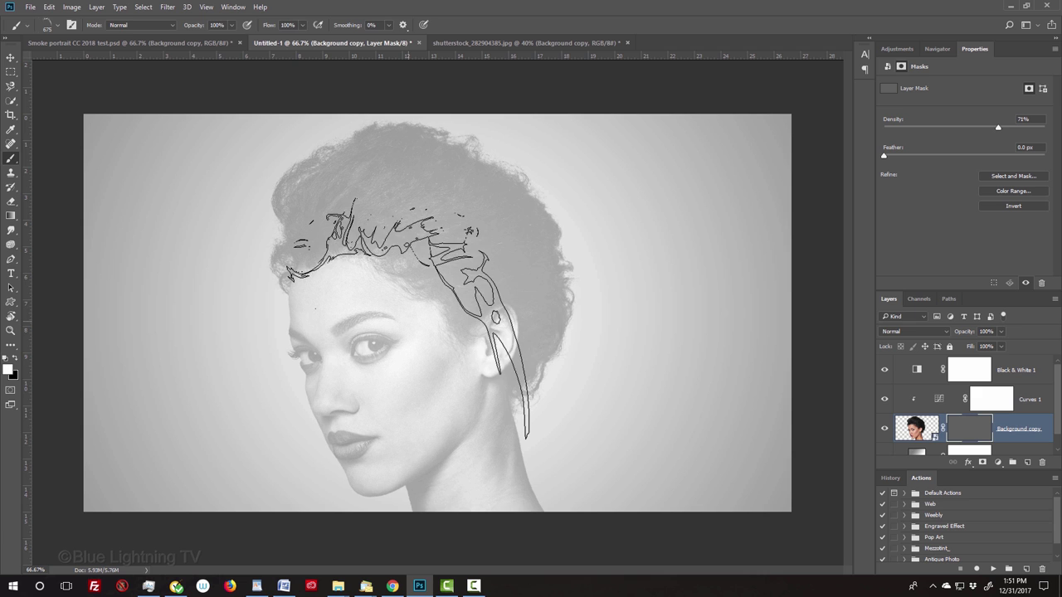
# Step: Rotate the canvas view to about -60° and return to the Brush tool
pyautogui.press('r')
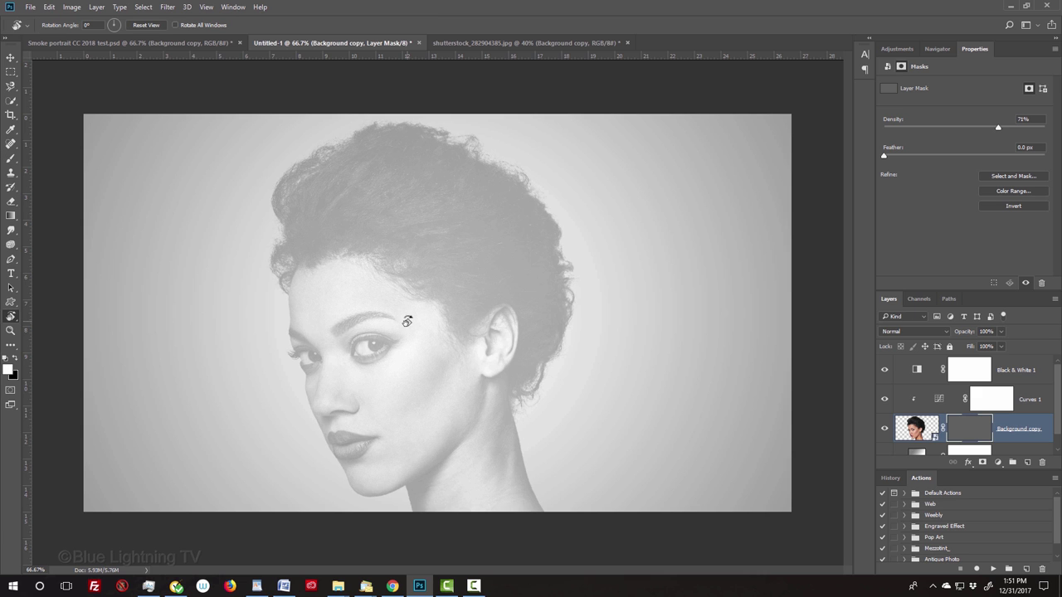
pyautogui.moveTo(407, 323); pyautogui.dragTo(428, 358)
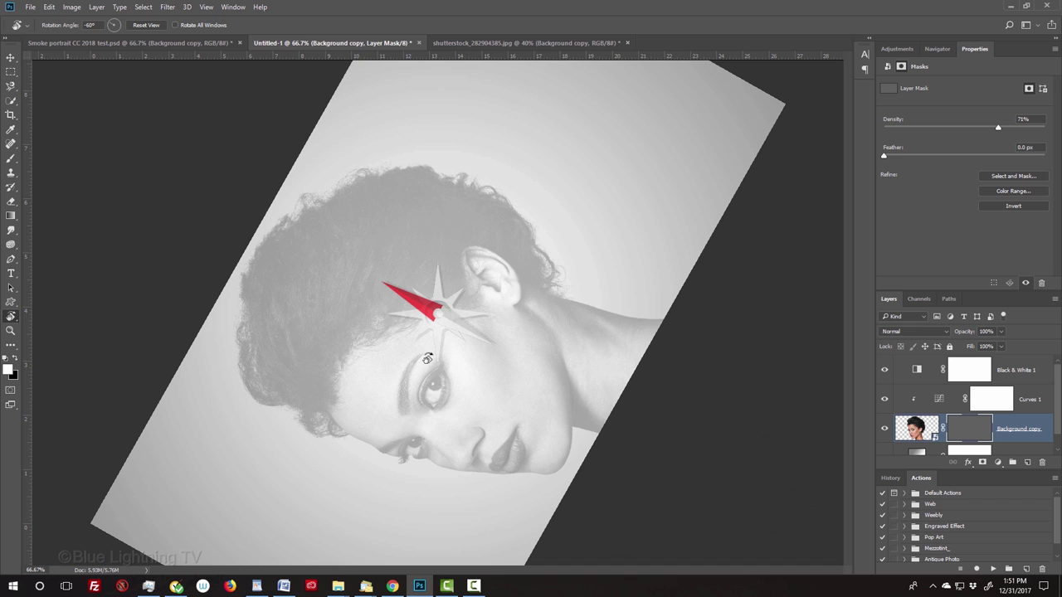
pyautogui.moveTo(428, 359); pyautogui.dragTo(427, 355)
pyautogui.press('b')
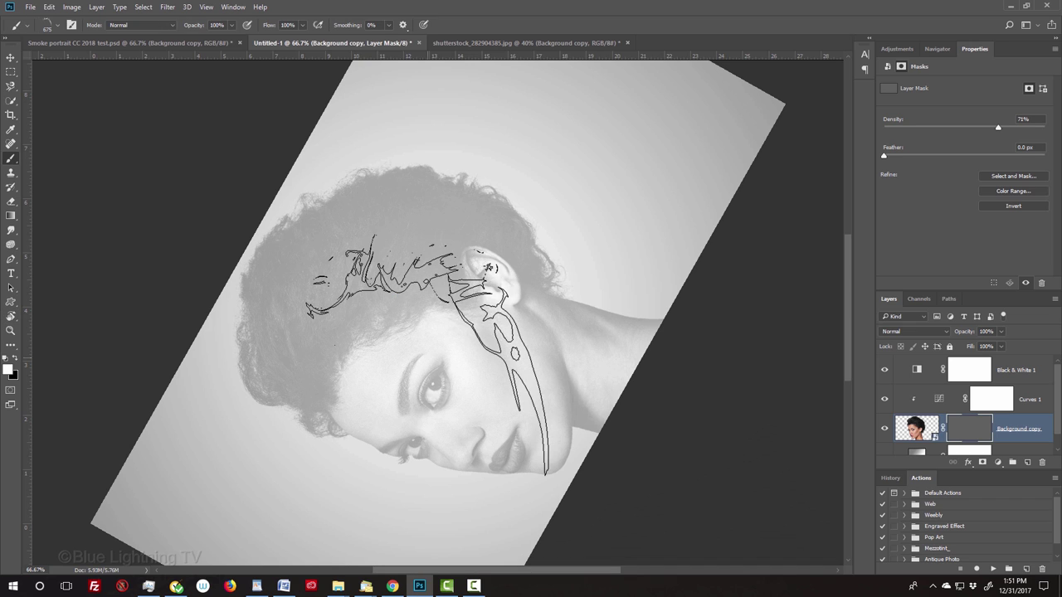
pyautogui.press('b')
# Step: Show the Navigator overview and fine-tune the smoke brush size with [ and ]
pyautogui.click(936, 49)
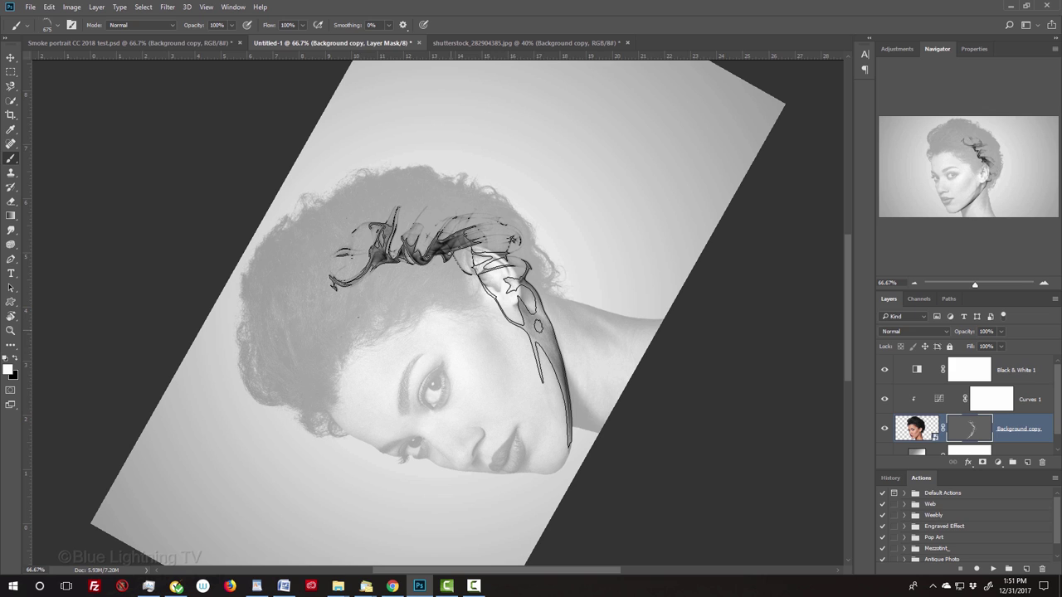
pyautogui.press('[')
pyautogui.press(']')
# Step: Rotate the canvas view back to level at 0°
pyautogui.press('r')
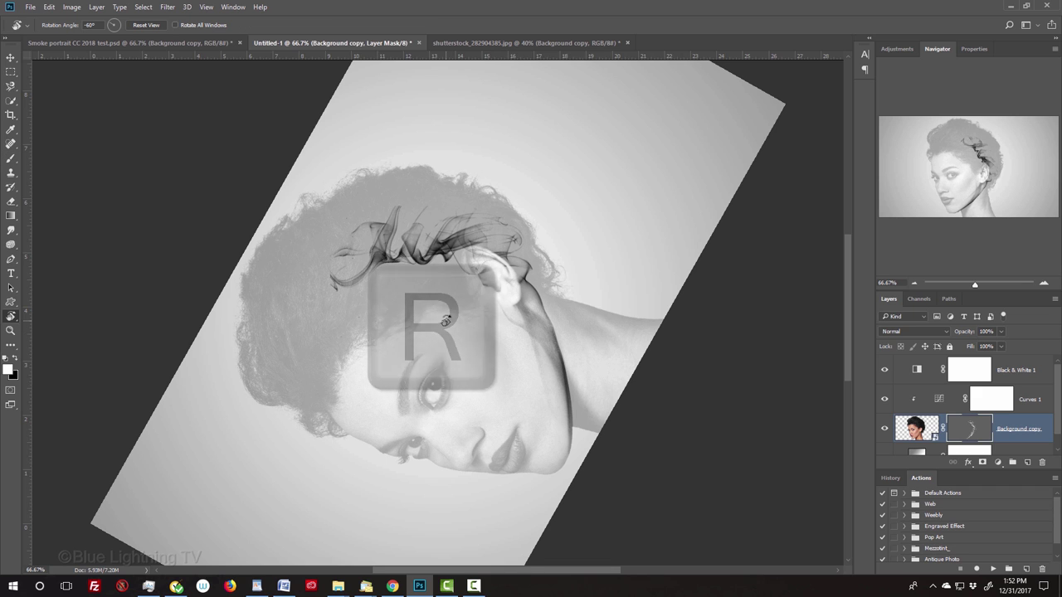
pyautogui.moveTo(483, 345); pyautogui.dragTo(427, 406)
pyautogui.press('shift')
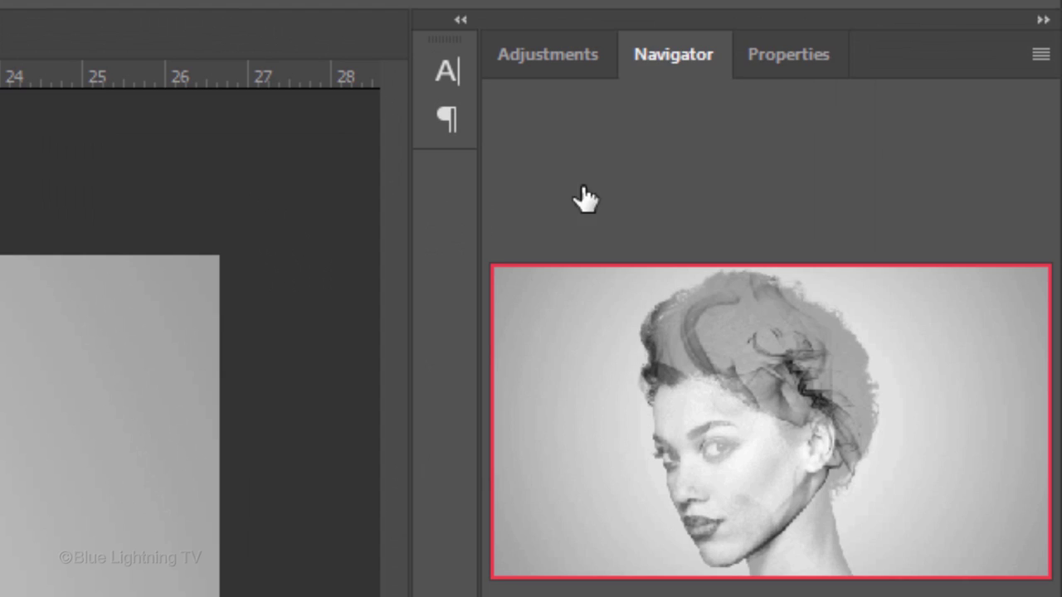
# Step: Raise the Background copy layer mask density to 100% in Properties
pyautogui.click(972, 51)
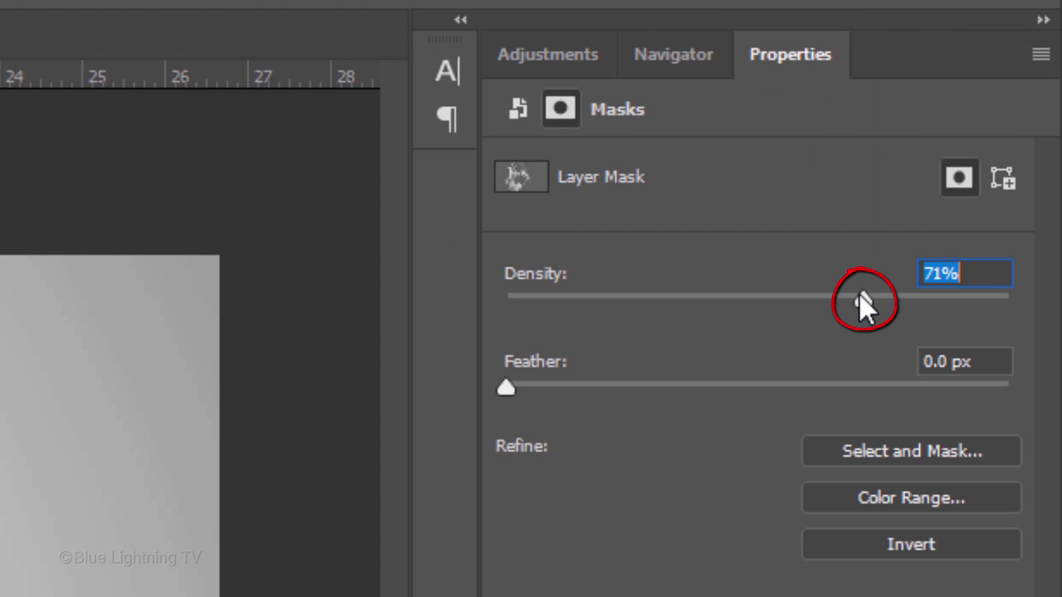
pyautogui.moveTo(860, 295); pyautogui.dragTo(1008, 298)
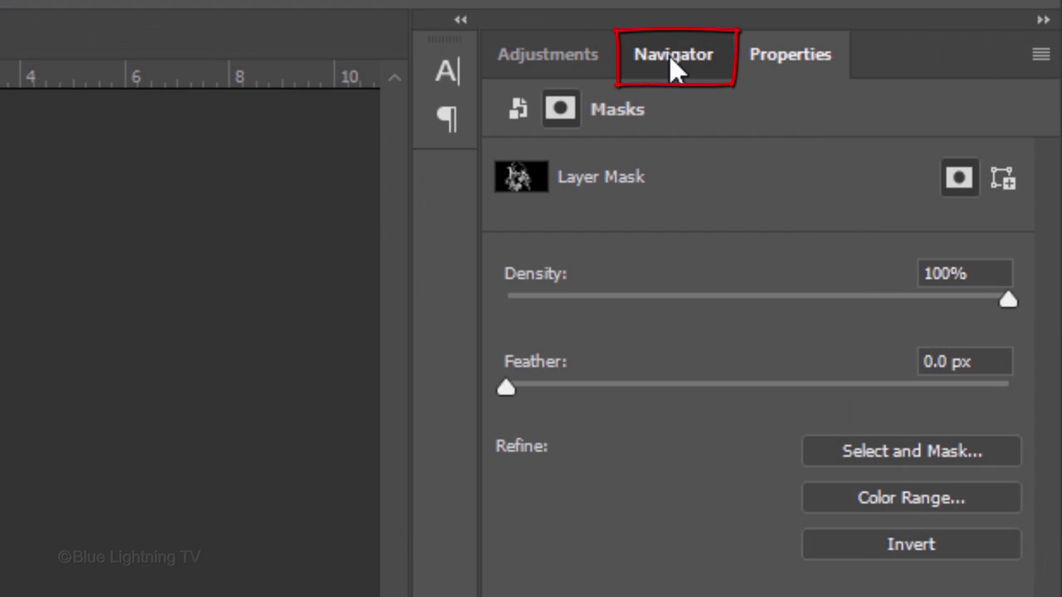
pyautogui.click(937, 51)
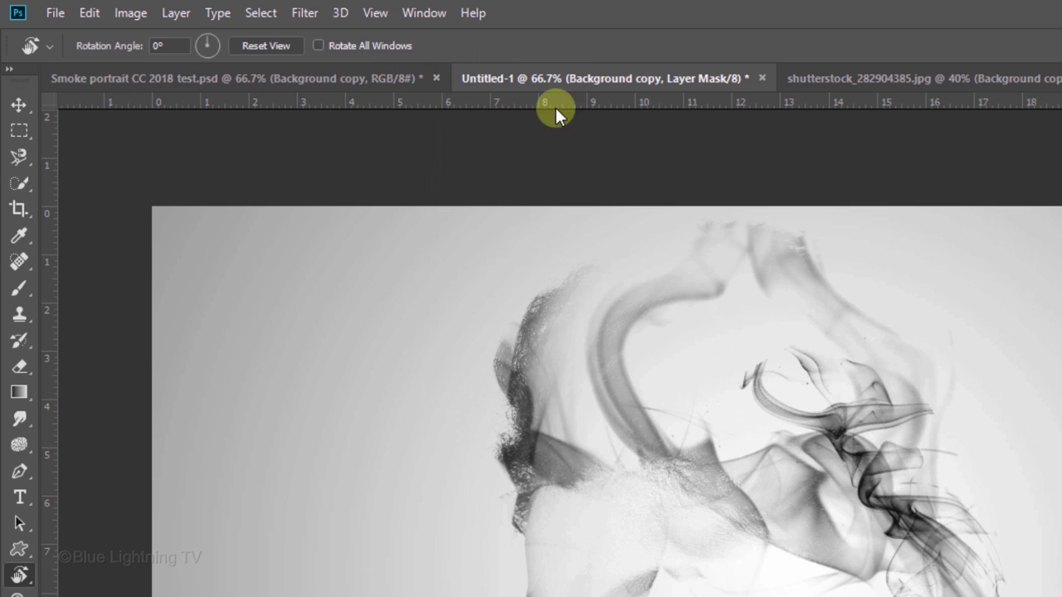
# Step: Choose a different Real Smoke brush and rotate the canvas view about 90°
pyautogui.press('b')
pyautogui.click(98, 40)
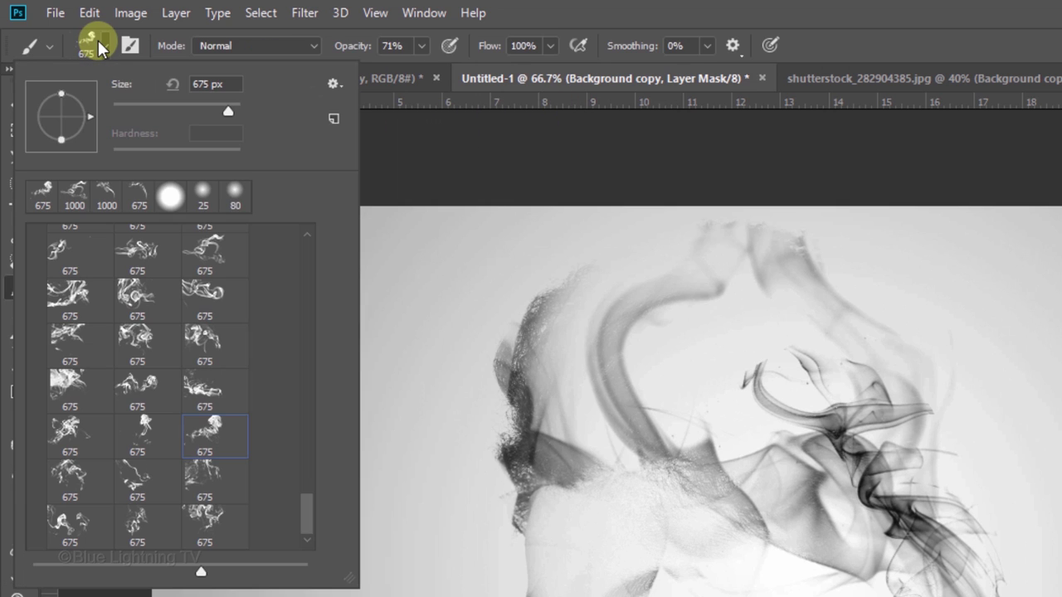
pyautogui.click(204, 431)
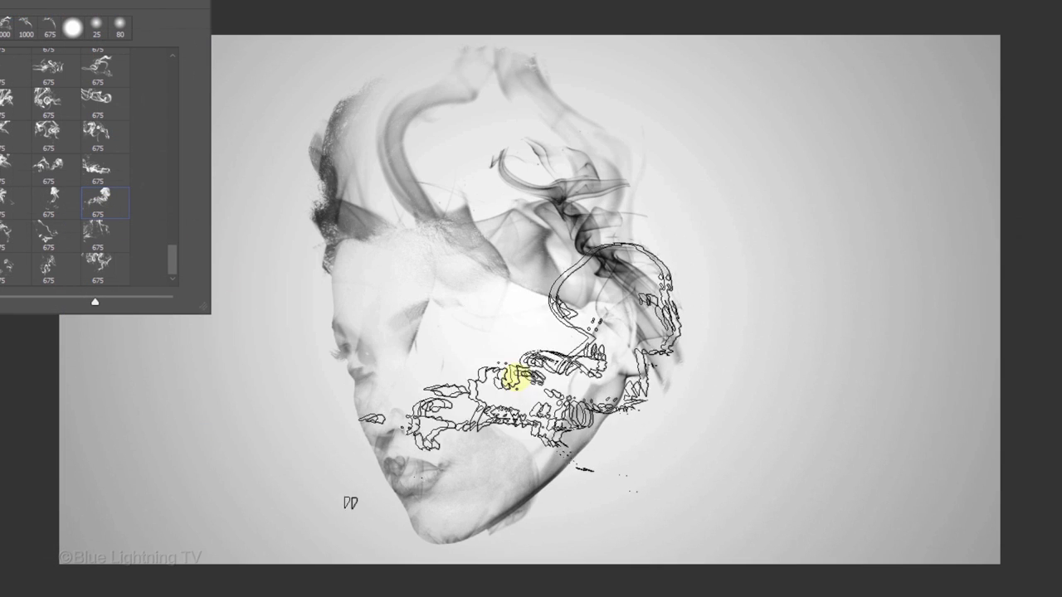
pyautogui.press('r')
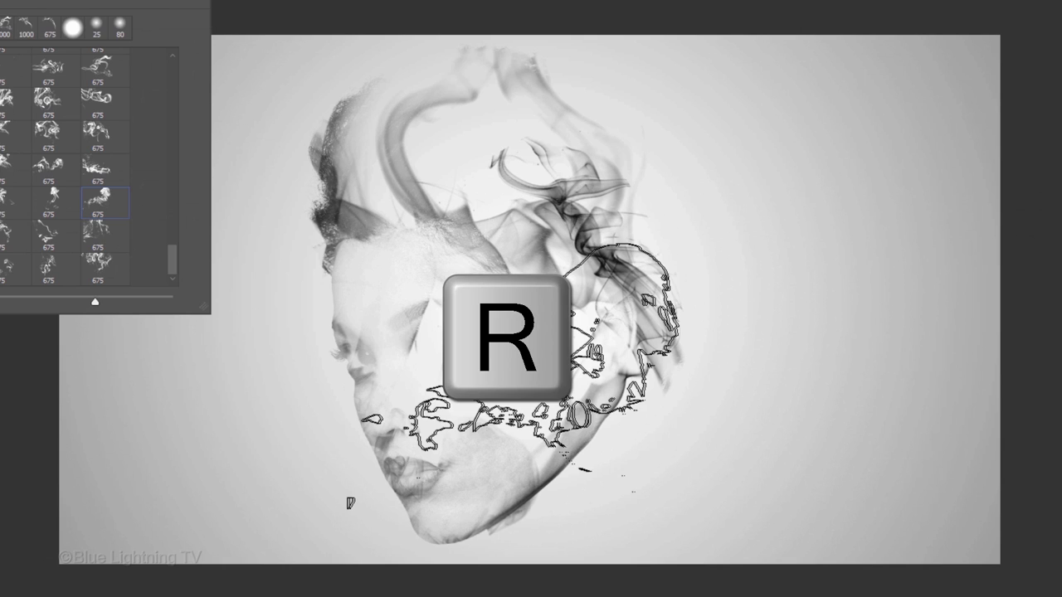
pyautogui.moveTo(561, 391)
pyautogui.mouseDown()
pyautogui.moveTo(465, 307)
pyautogui.moveTo(380, 375)
pyautogui.mouseUp()
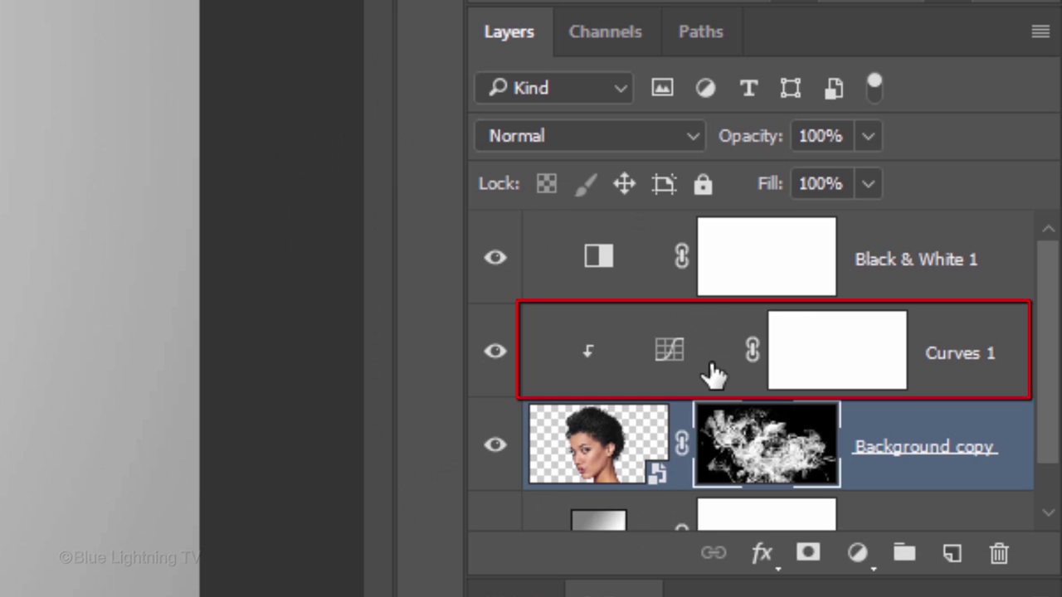
# Step: Select Curves 1 and create an empty Layer 1 above it
pyautogui.click(711, 365)
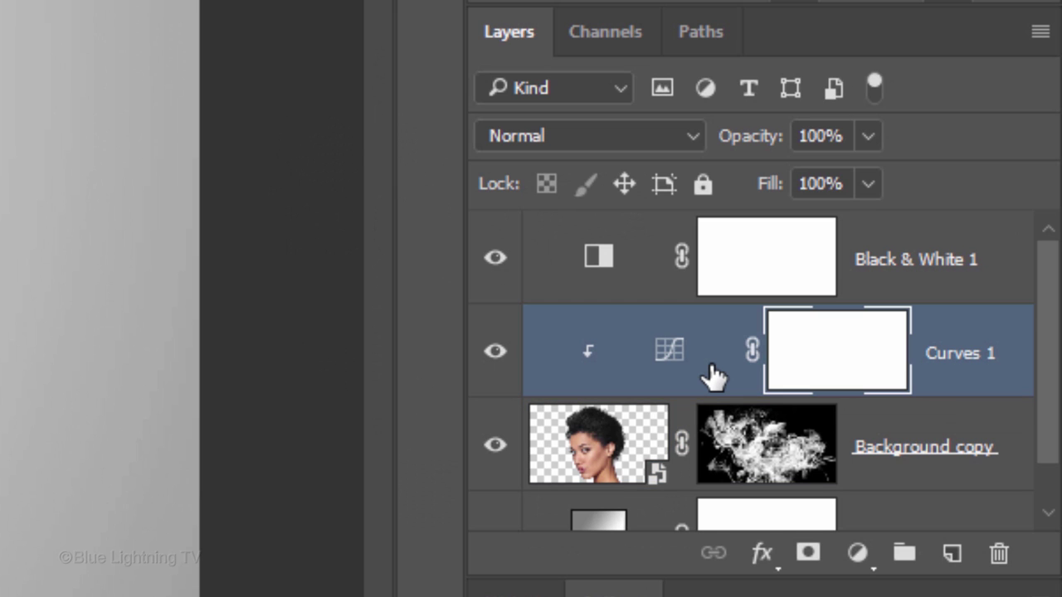
pyautogui.click(950, 554)
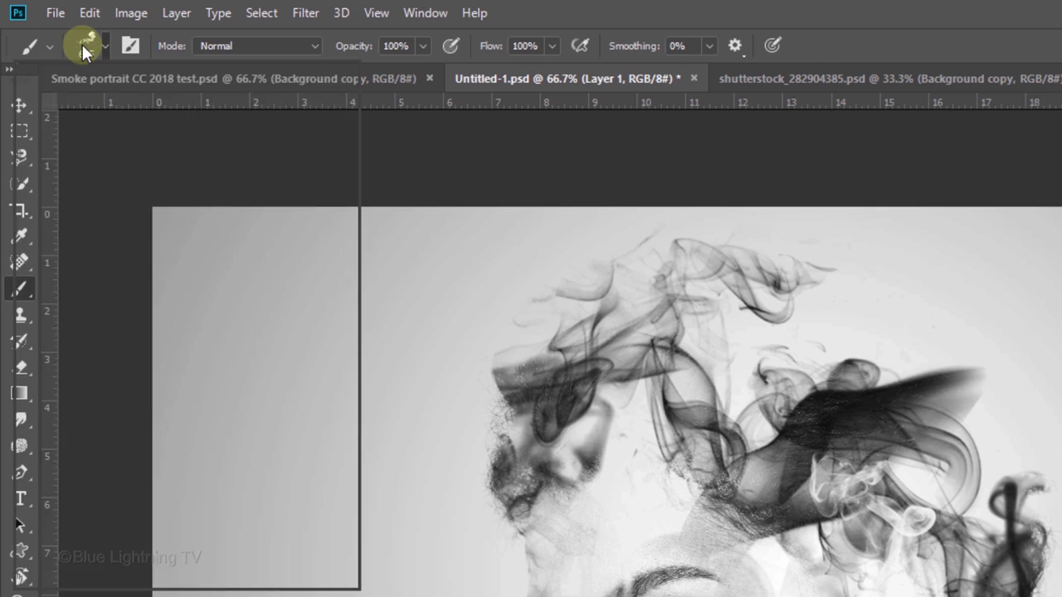
# Step: Choose the third smoke brush in the first row and enlarge it to 900 px
pyautogui.click(86, 44)
pyautogui.click(204, 253)
pyautogui.press('Return')
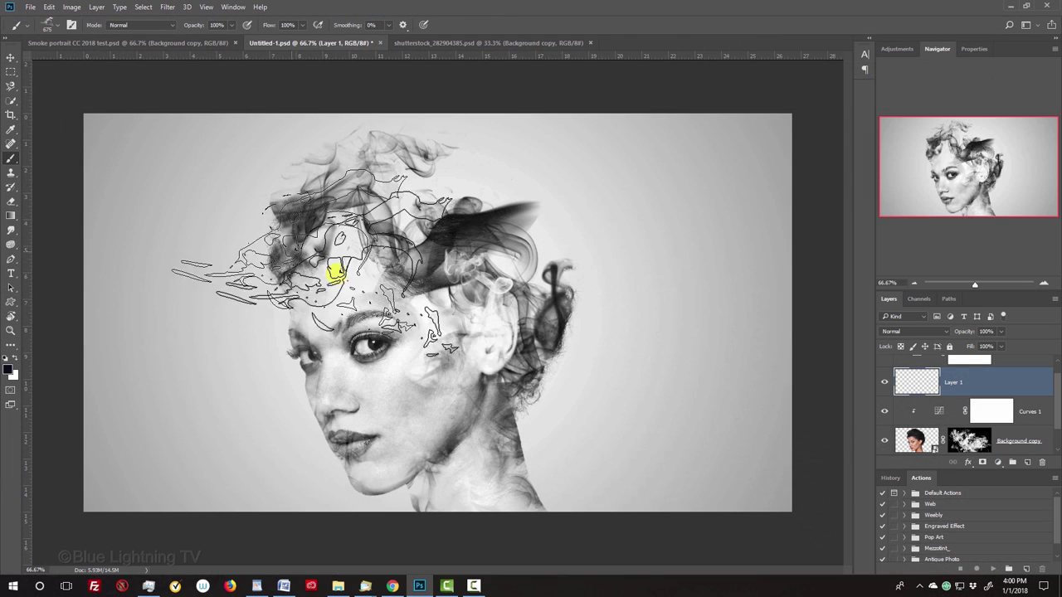
pyautogui.press(']')
pyautogui.press(']')
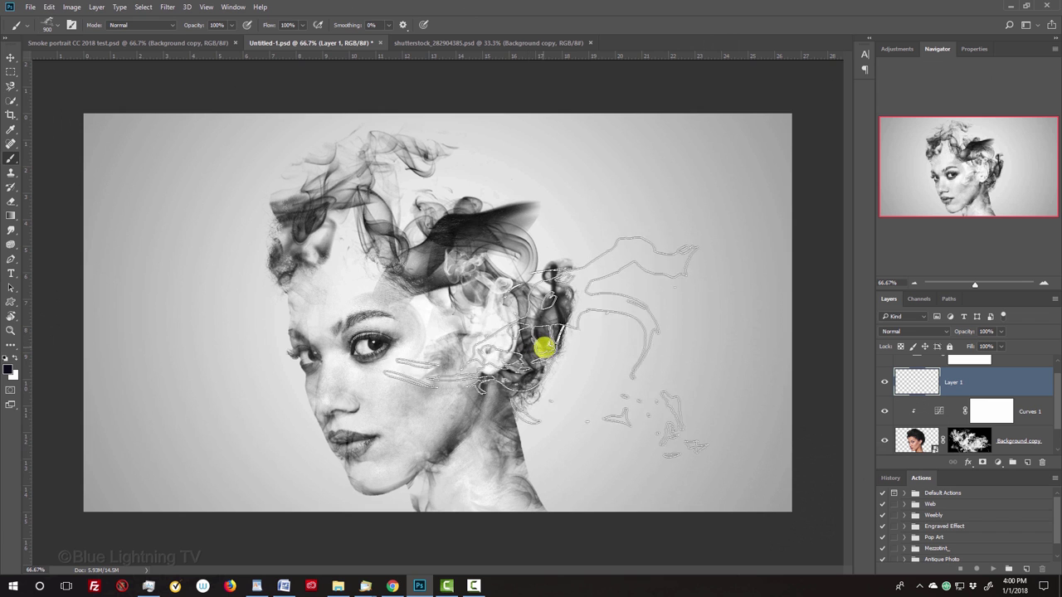
# Step: Tilt the canvas view and stamp a black smoke wisp around the head
pyautogui.press('r')
pyautogui.moveTo(565, 333); pyautogui.dragTo(561, 388)
pyautogui.press('b')
pyautogui.click(562, 357)
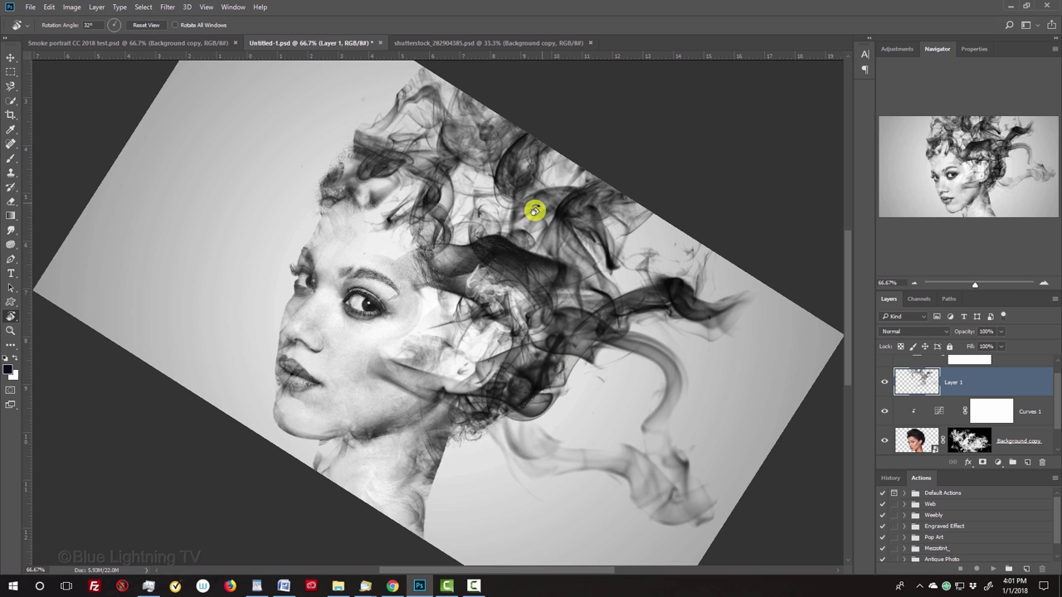
# Step: Switch to white, stamp a white smoke wisp over the hair, then level the view
pyautogui.press('x')
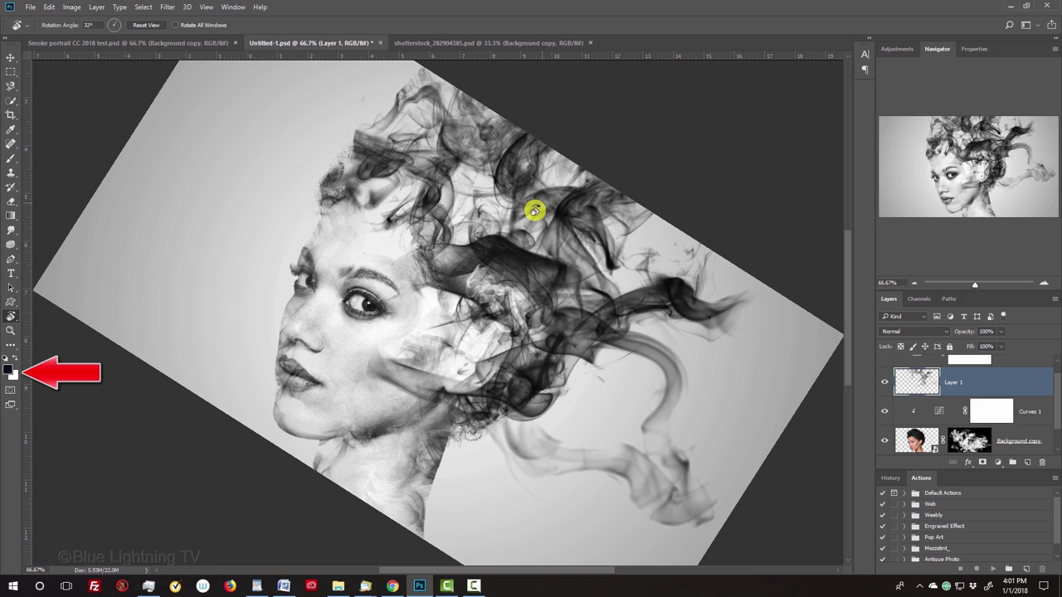
pyautogui.press('b')
pyautogui.click(538, 221)
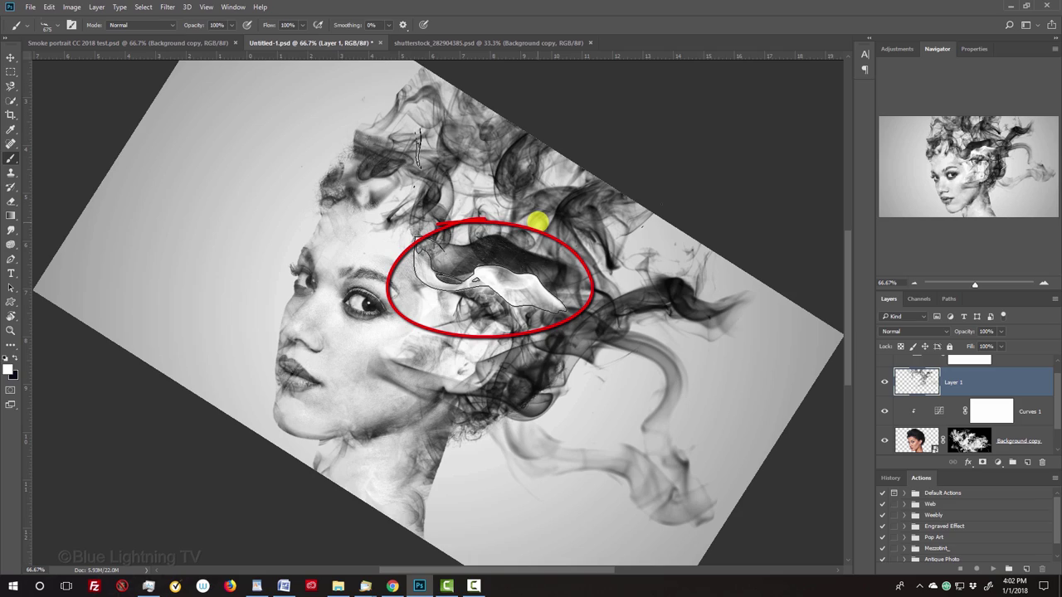
pyautogui.press('r')
pyautogui.moveTo(537, 221)
pyautogui.mouseDown()
pyautogui.moveTo(540, 208)
pyautogui.moveTo(504, 177)
pyautogui.moveTo(474, 171)
pyautogui.mouseUp()
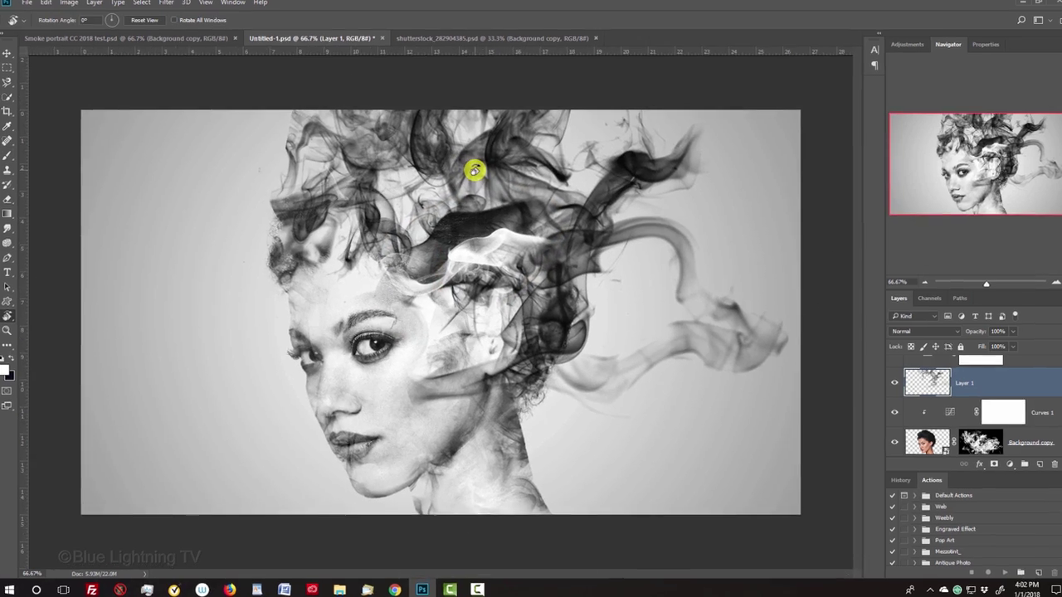